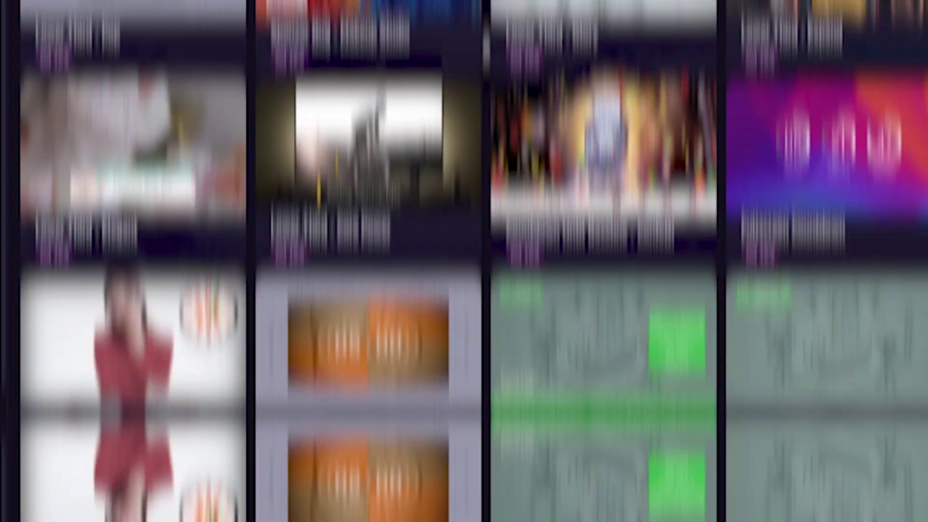
Visit the uno Discord community link, then return to the overlays.uno home page.
scroll(485, 156, down, 3)
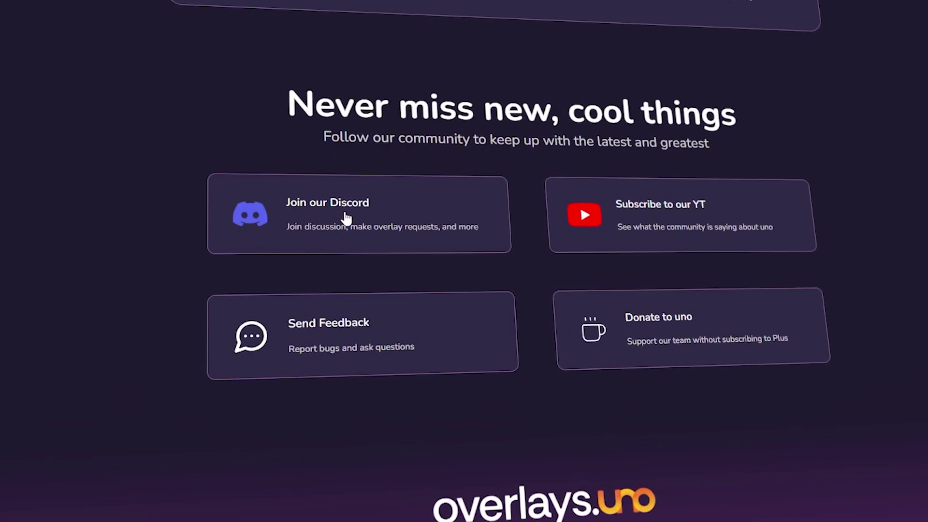
click(344, 215)
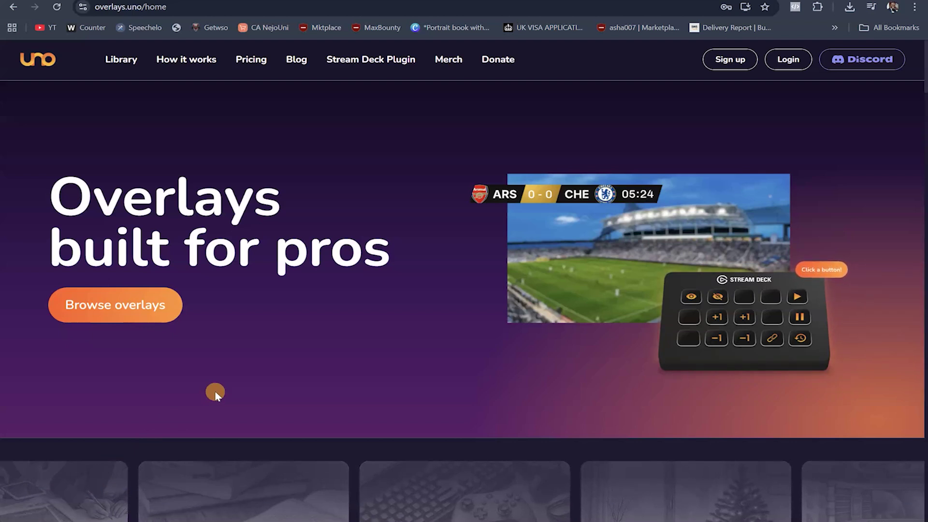
Log in to overlays.uno with the autofilled email and password.
click(729, 59)
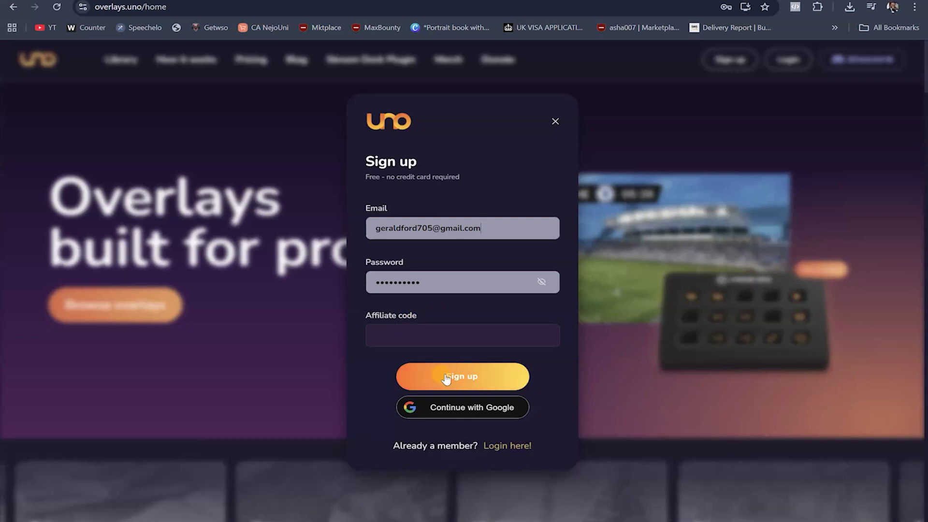
click(492, 451)
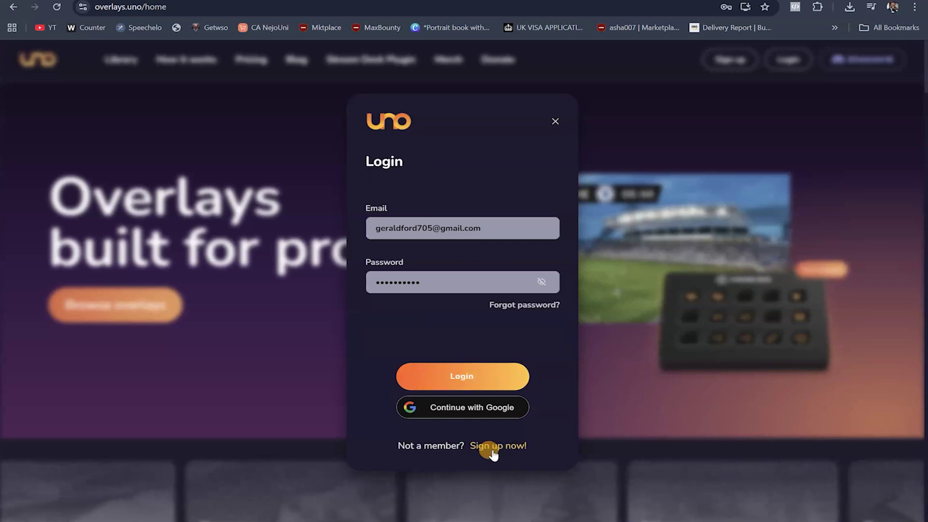
click(464, 376)
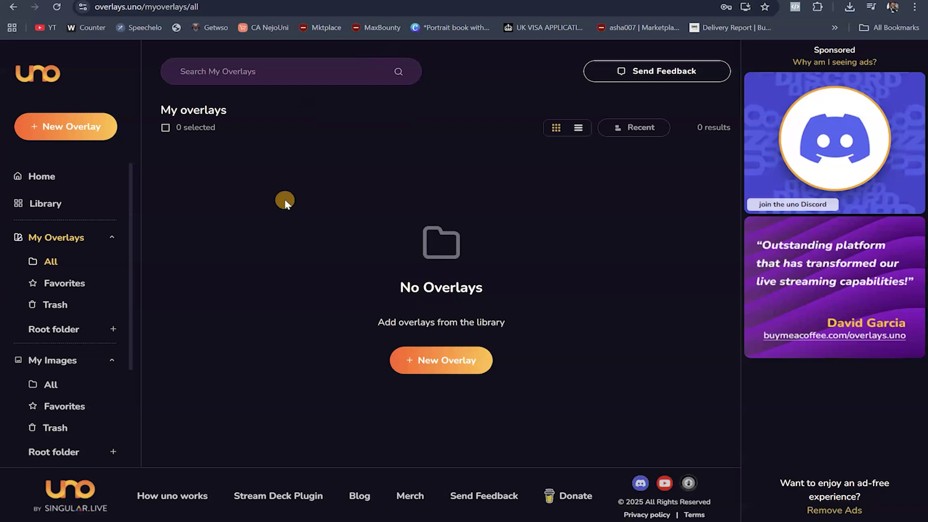
Find Stream Pack Two Box - Study in the library's 'video box' results and add it to My Overlays.
click(48, 209)
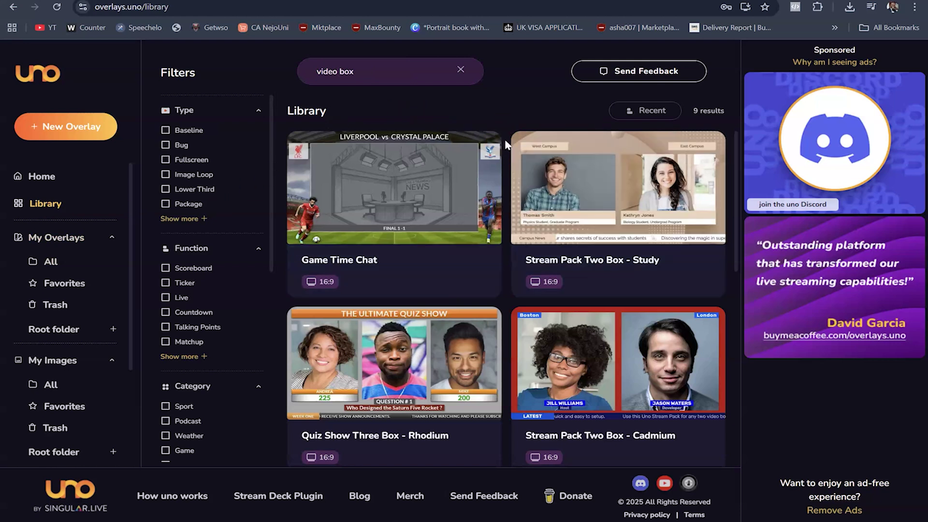
scroll(726, 225, down, 10)
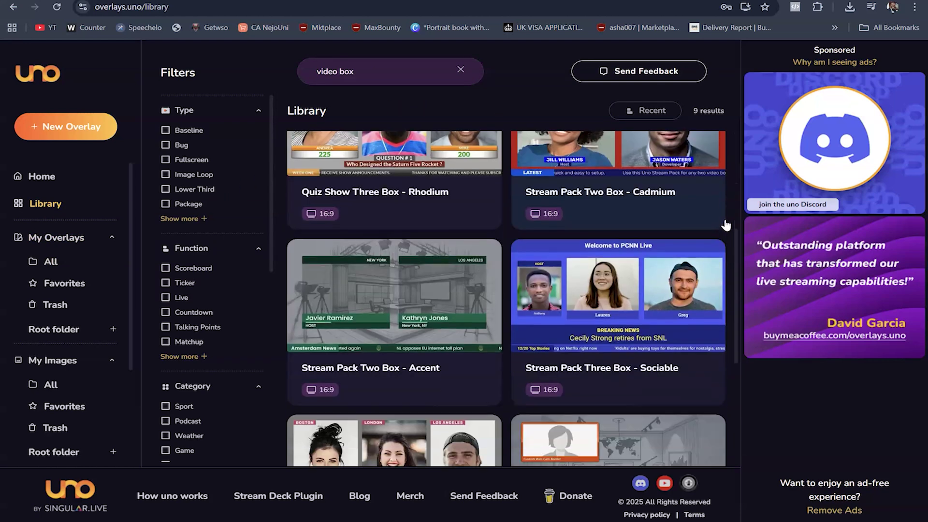
scroll(725, 225, up, 10)
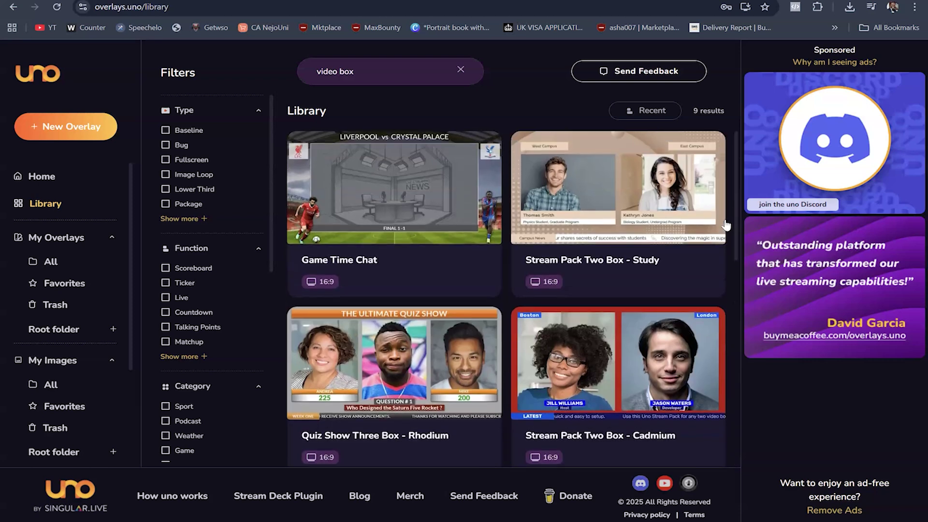
scroll(725, 227, down, 8)
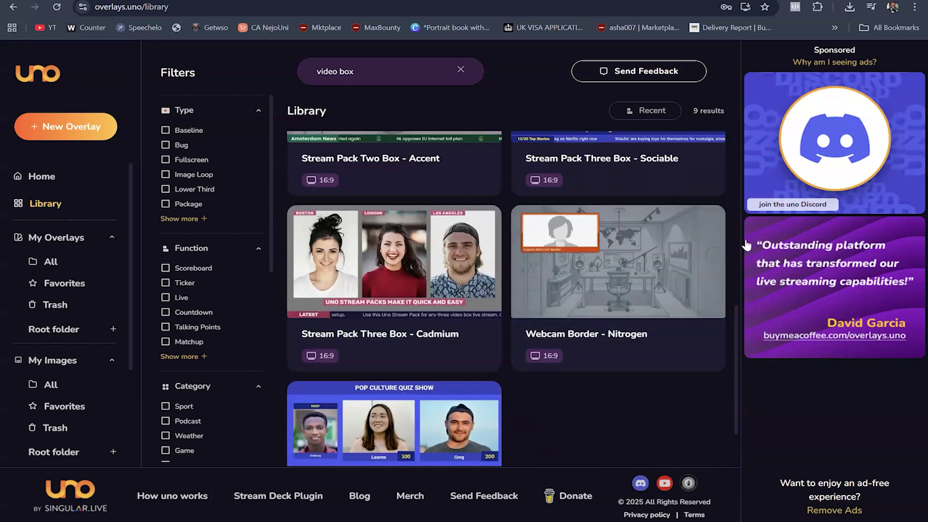
scroll(735, 243, up, 8)
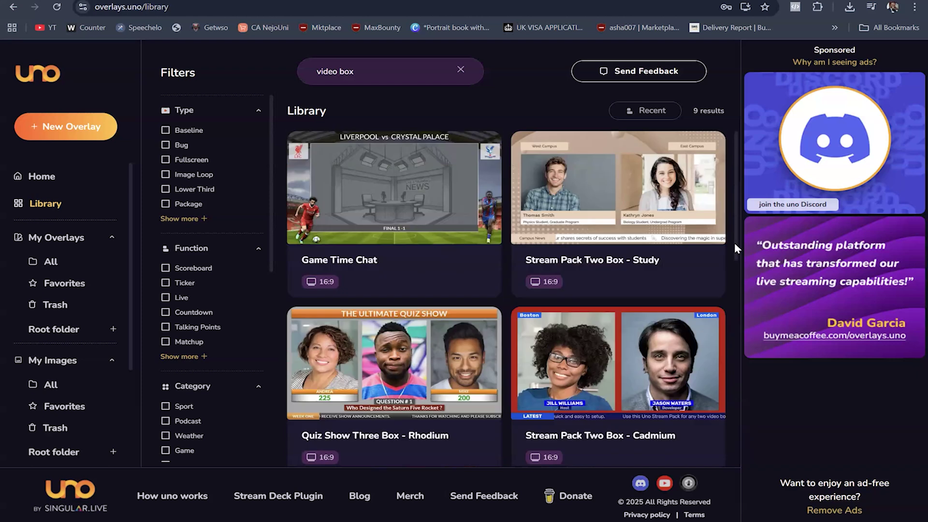
click(605, 152)
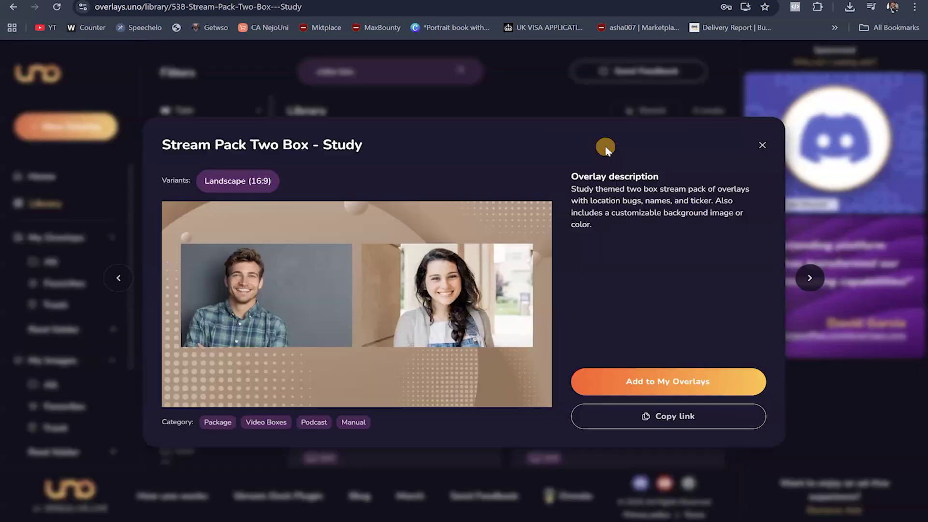
click(670, 386)
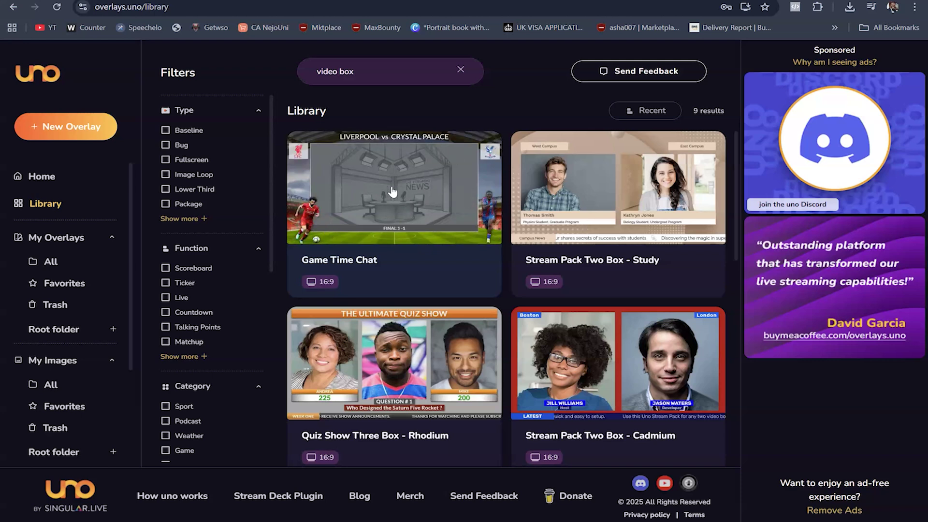
Add the Webcam Border - Nitrogen overlay to My Overlays.
scroll(432, 146, down, 3)
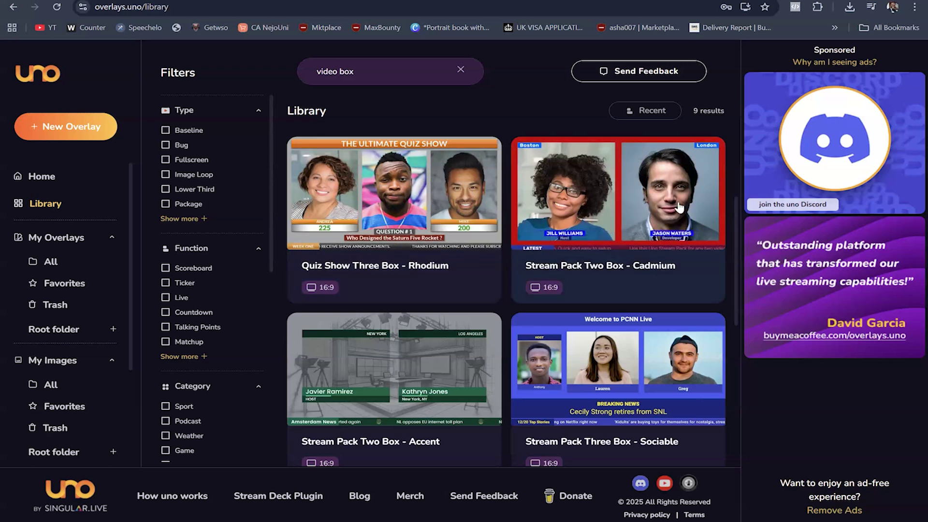
scroll(679, 207, down, 2)
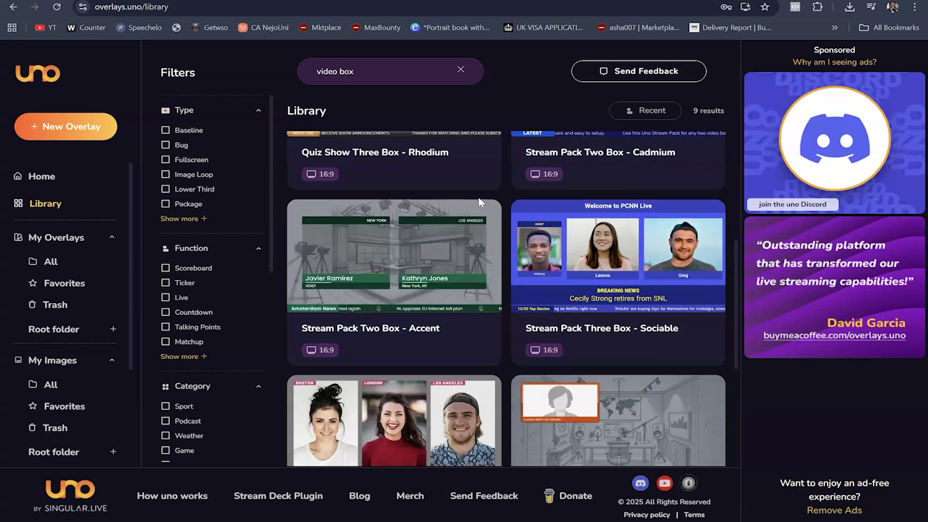
scroll(622, 216, up, 5)
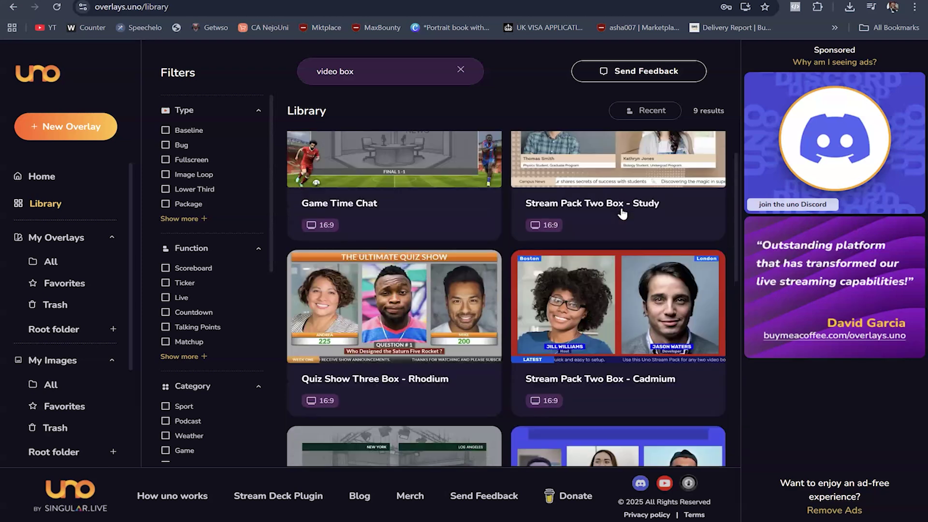
scroll(608, 189, down, 3)
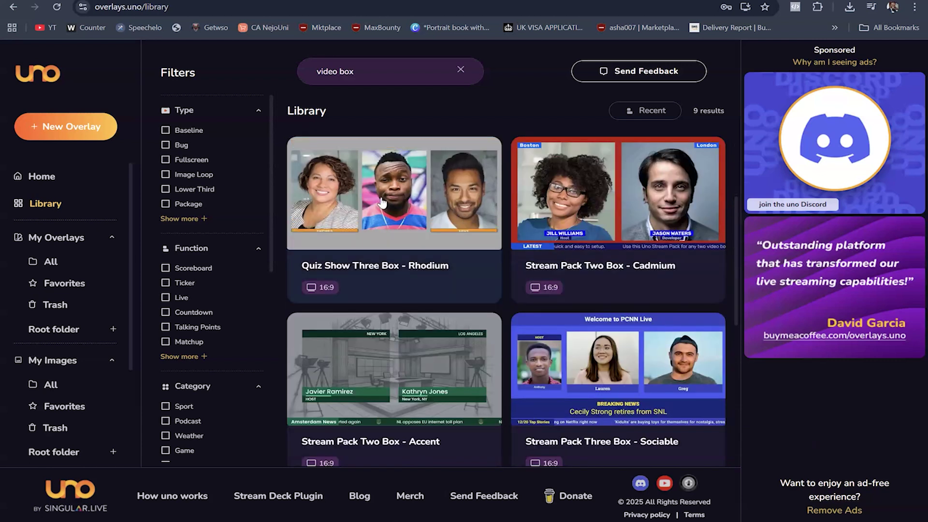
scroll(410, 205, down, 5)
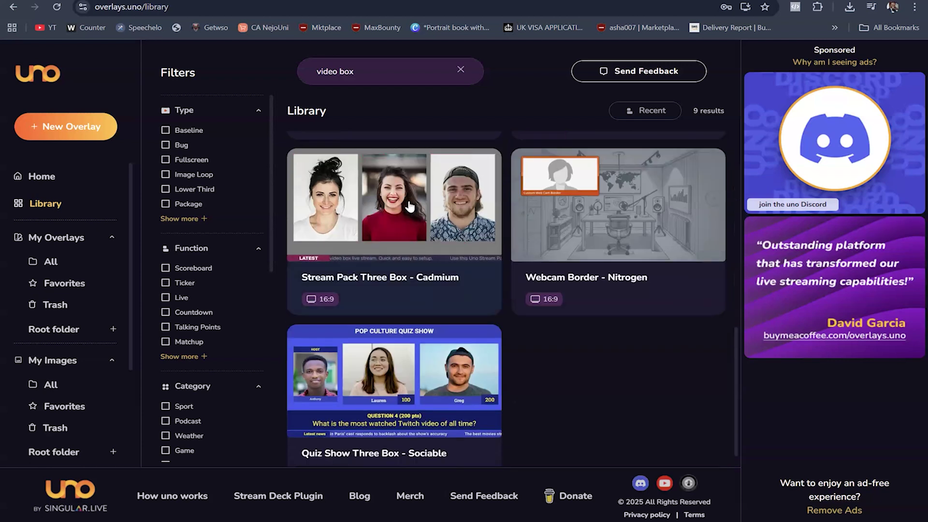
scroll(410, 206, up, 2)
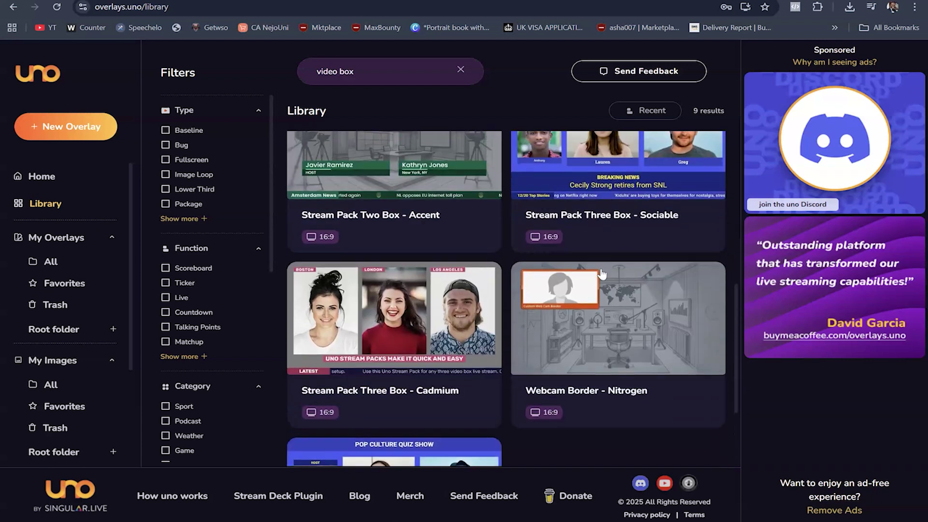
click(642, 336)
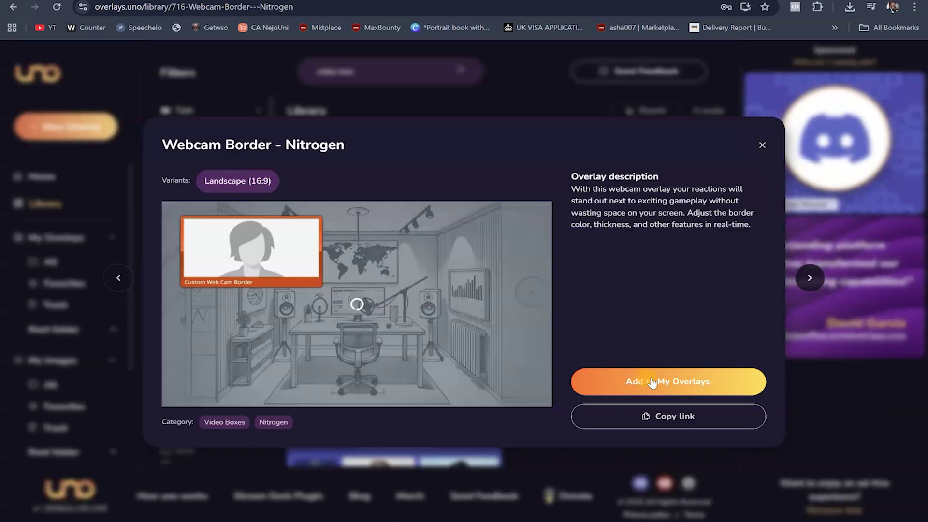
click(651, 382)
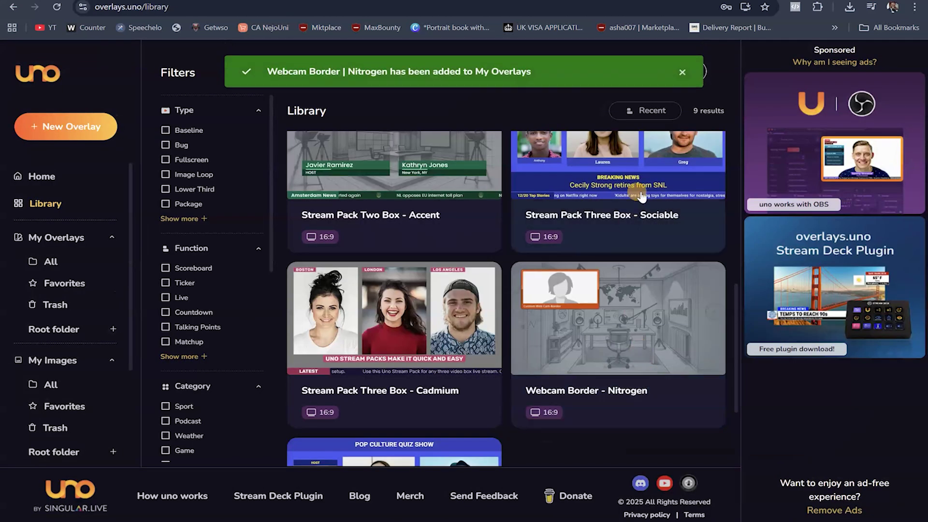
Add the Stream Pack Two Box - Accent overlay to My Overlays.
scroll(590, 231, up, 2)
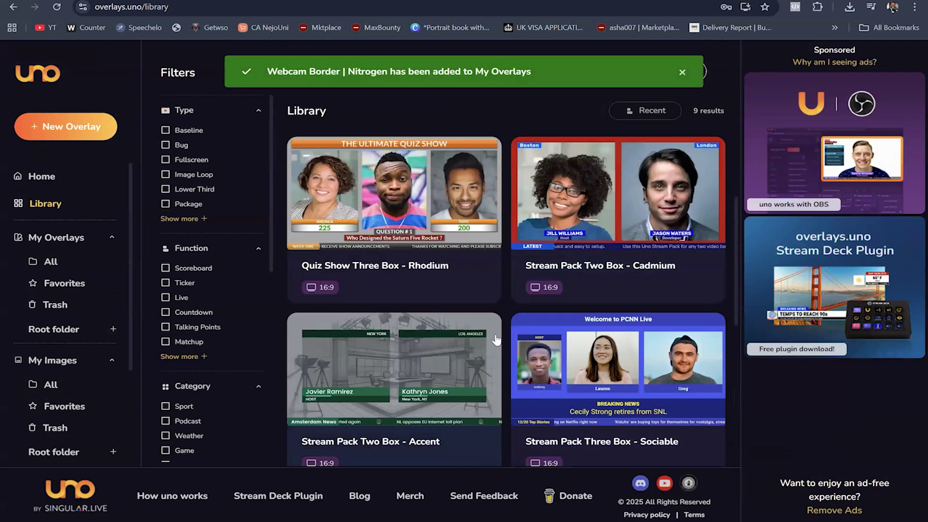
click(416, 367)
click(662, 382)
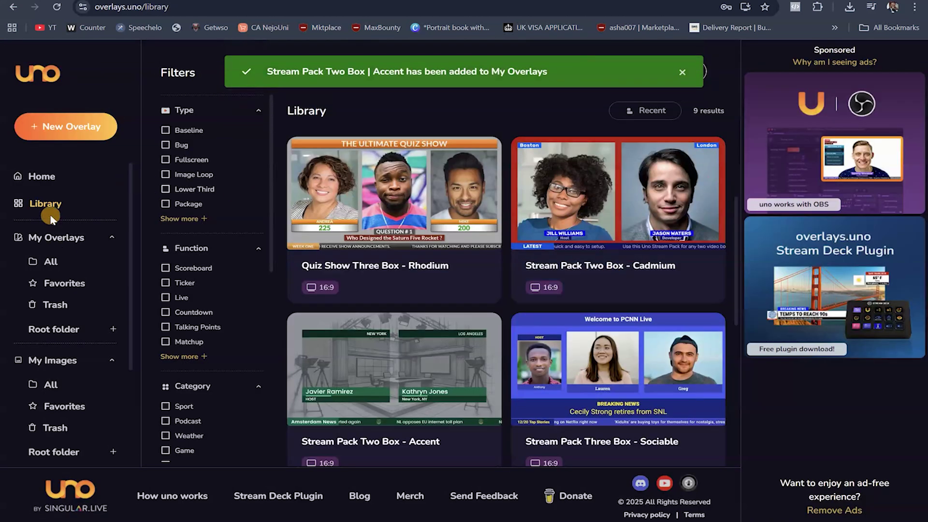
Open the Stream Pack Two Box | Study overlay from the My Overlays list.
click(53, 239)
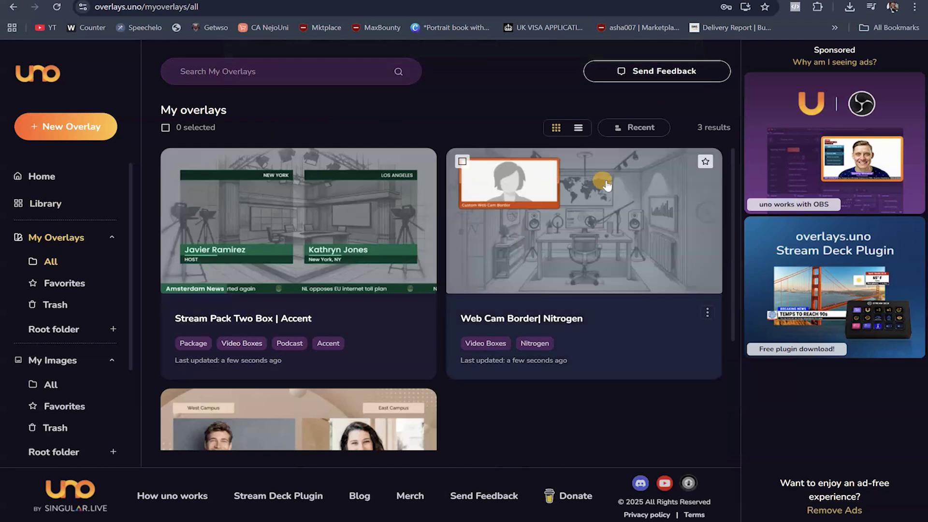
scroll(728, 184, down, 3)
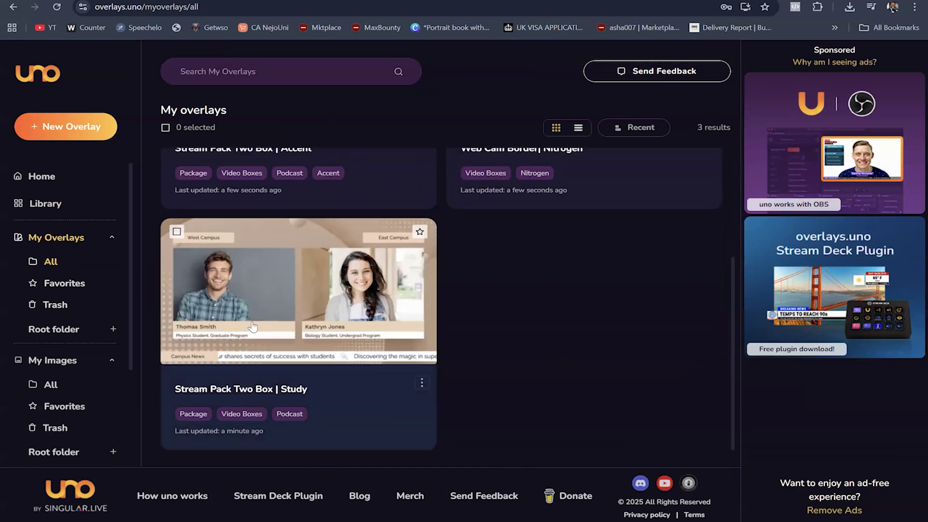
click(422, 383)
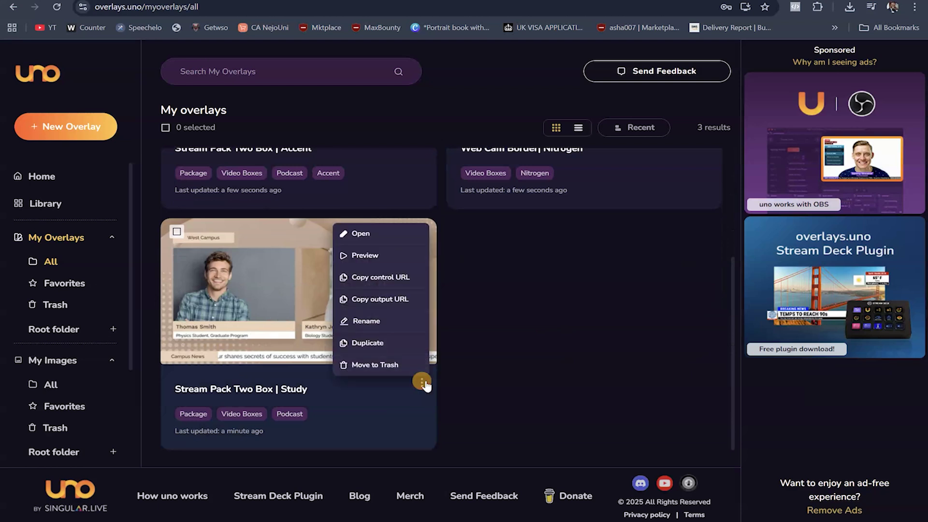
click(362, 234)
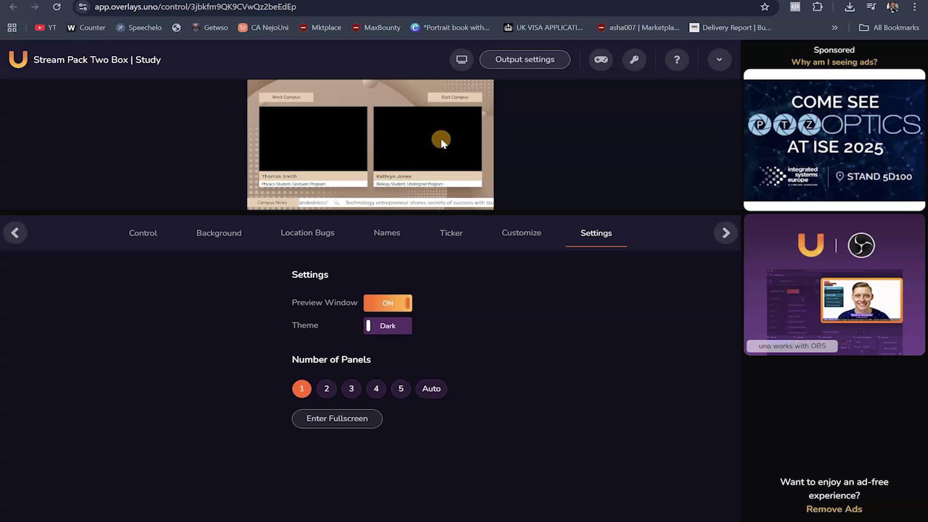
Turn all overlay layers off, then turn Background, Location Bugs, Names and Ticker back on.
click(147, 237)
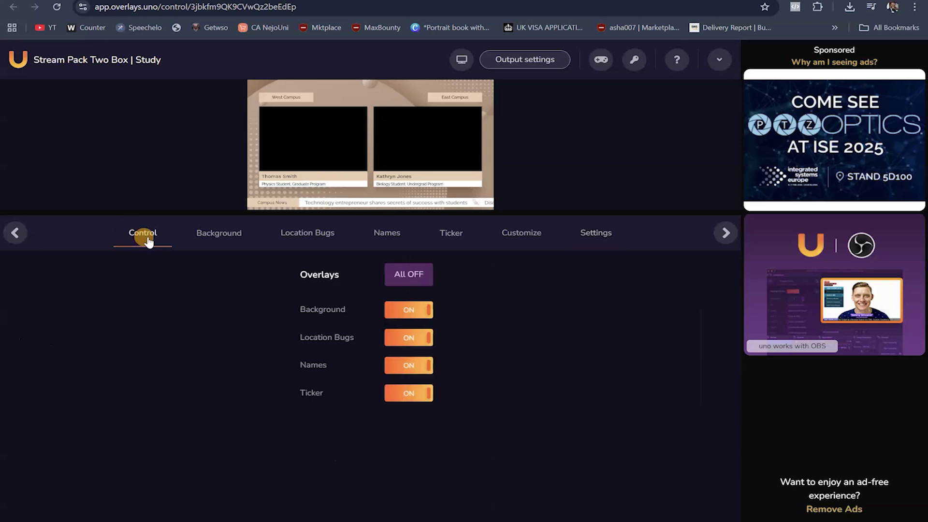
click(409, 275)
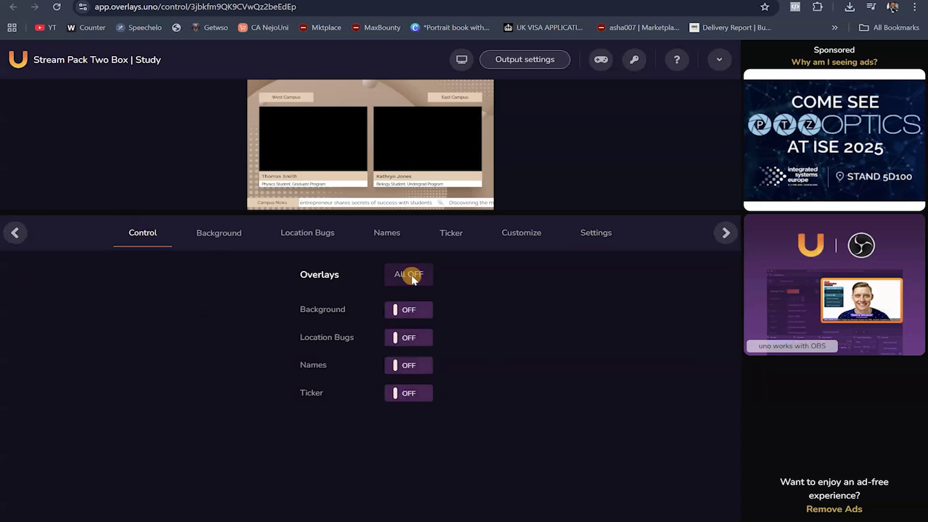
click(401, 310)
click(406, 338)
click(408, 365)
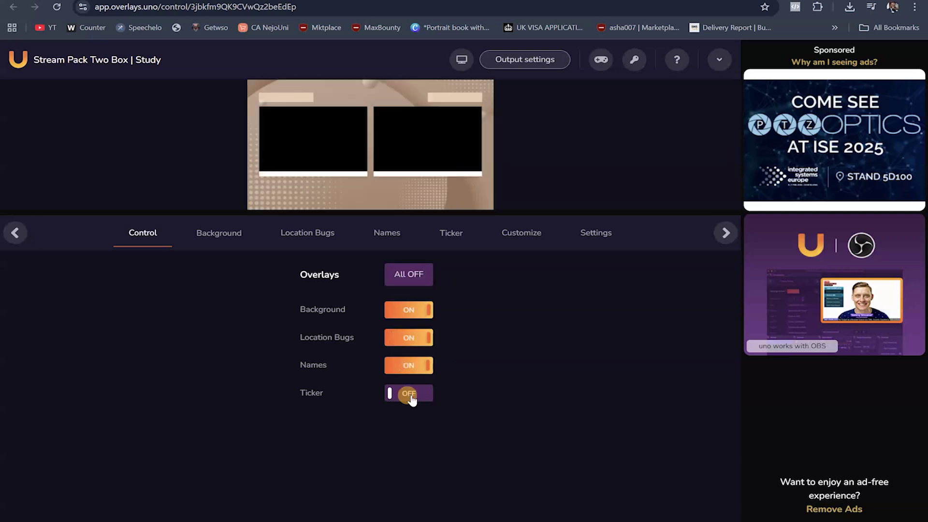
click(409, 393)
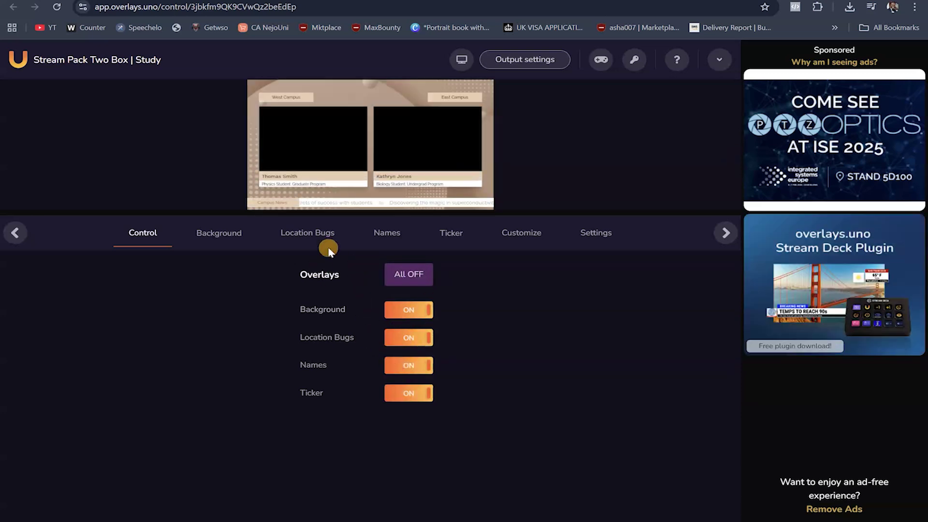
Toggle Background, Location Bugs, Names and Ticker off and on individually so all stay visible.
click(409, 313)
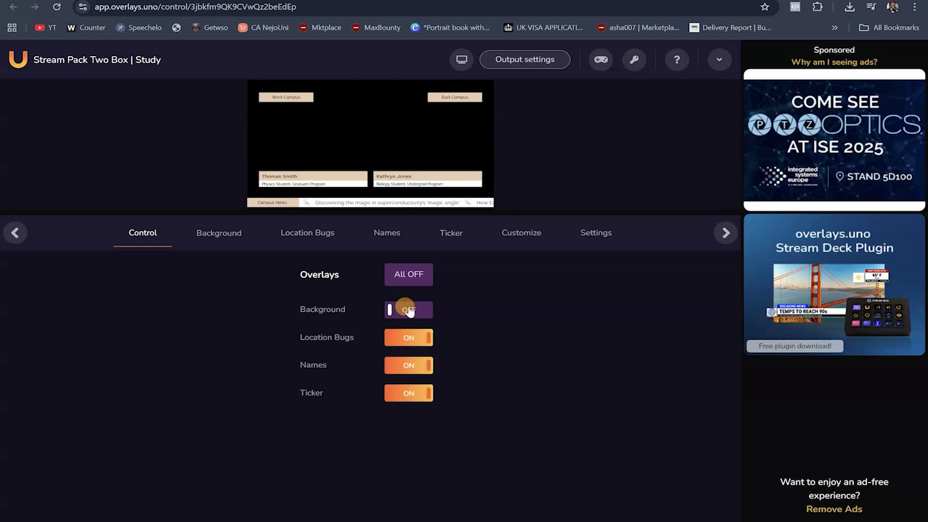
click(409, 311)
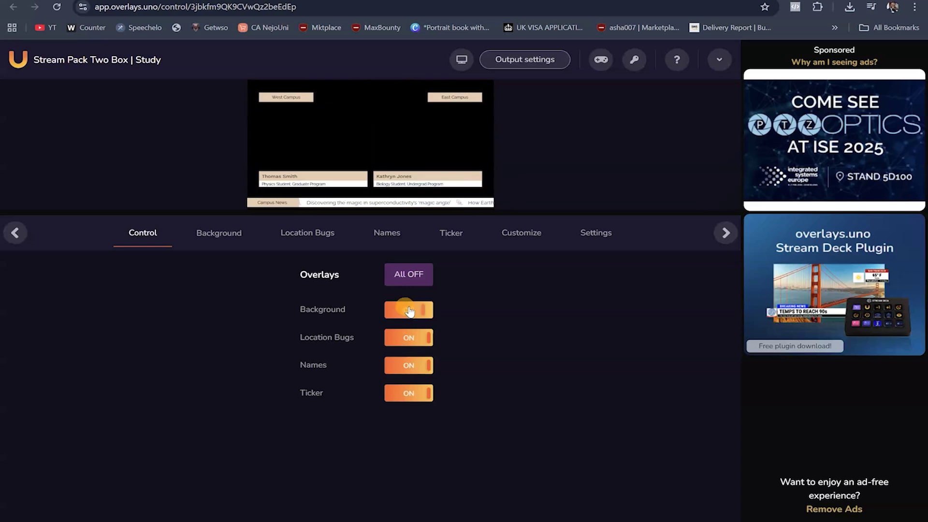
click(409, 338)
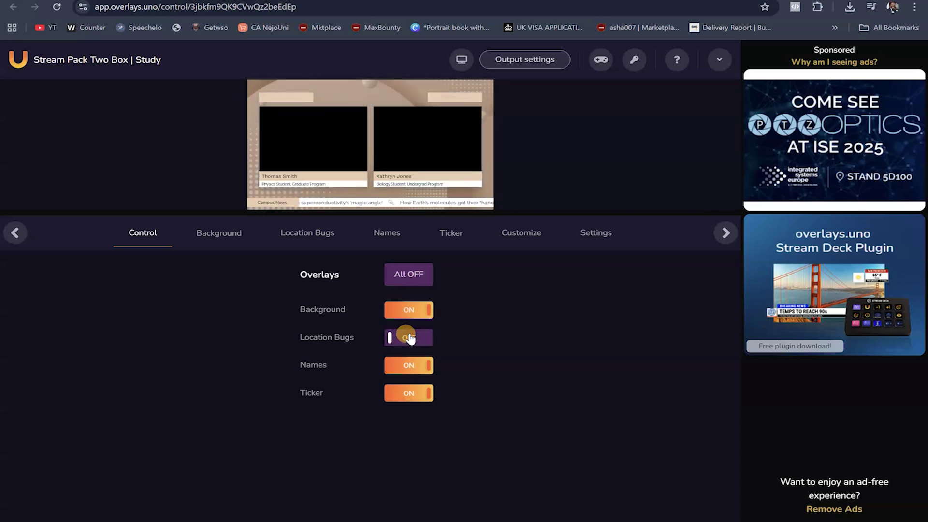
click(407, 337)
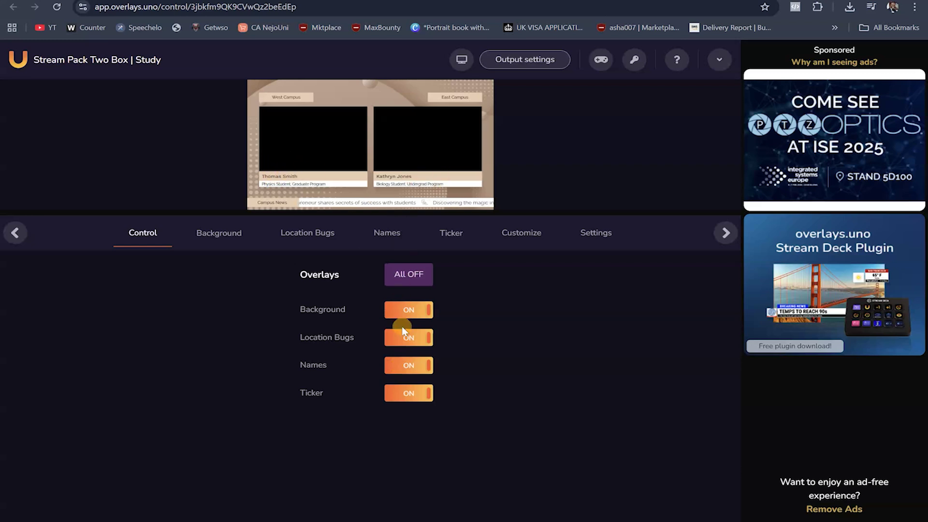
click(410, 366)
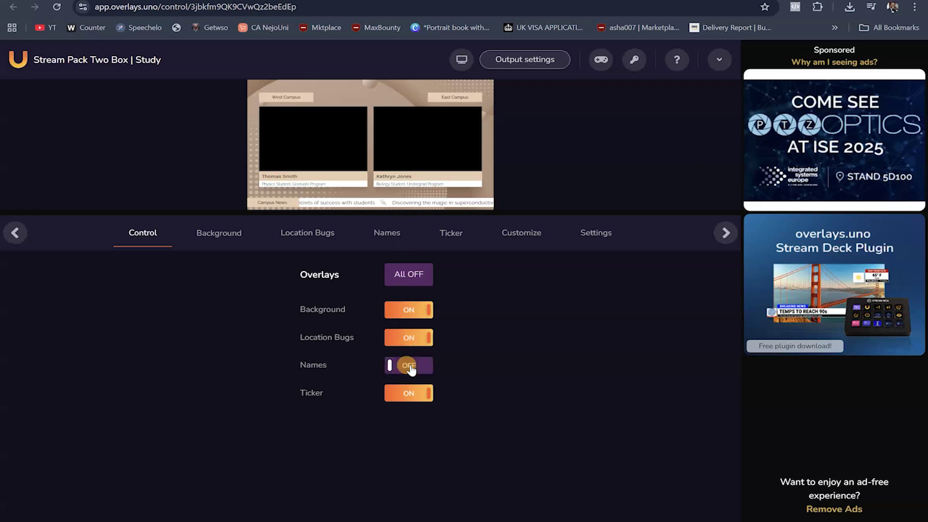
click(409, 366)
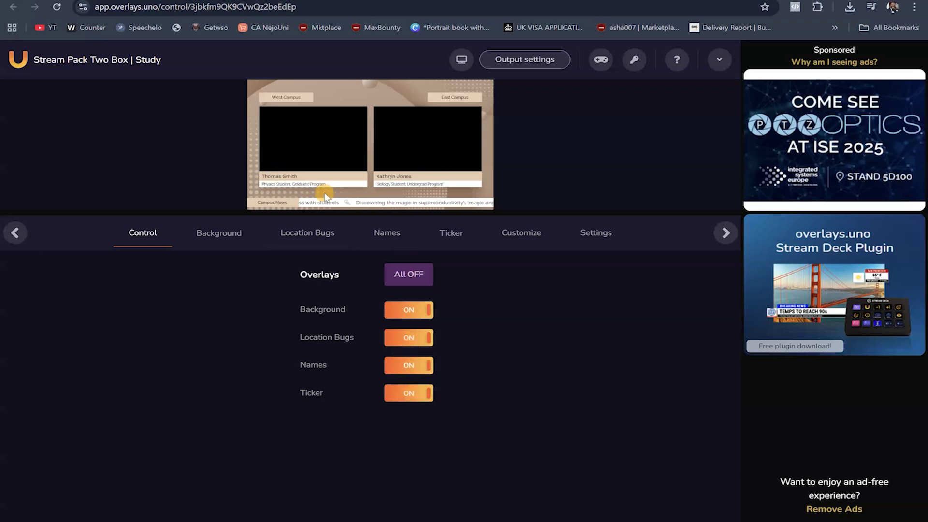
click(400, 398)
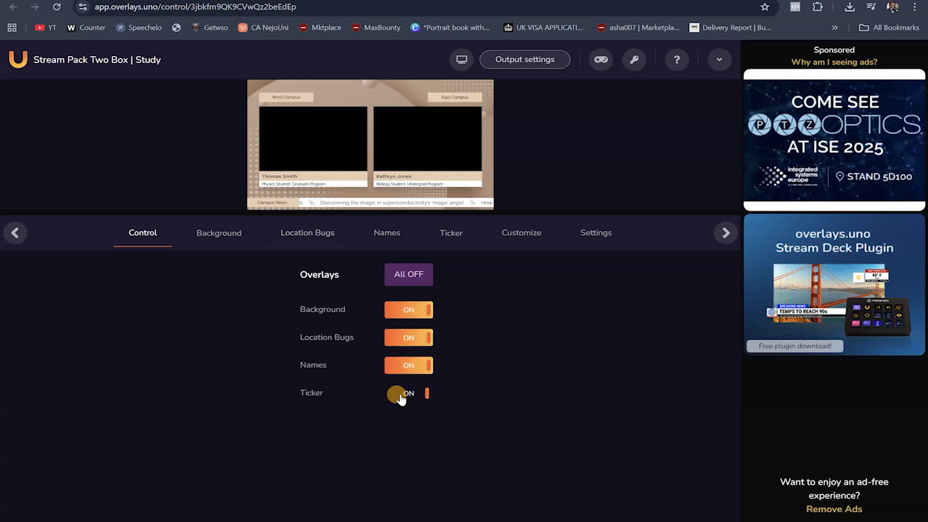
click(401, 393)
click(237, 232)
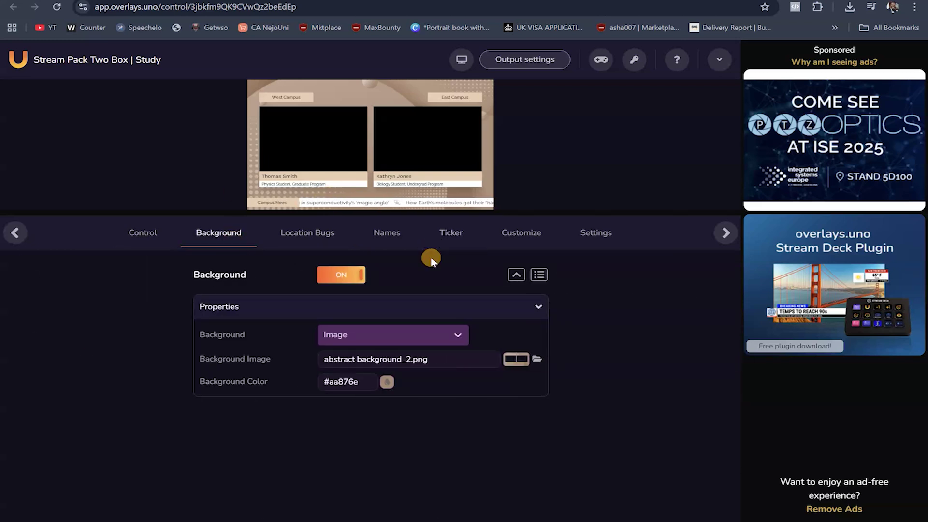
Switch the Study overlay's background type from image to Color.
click(342, 276)
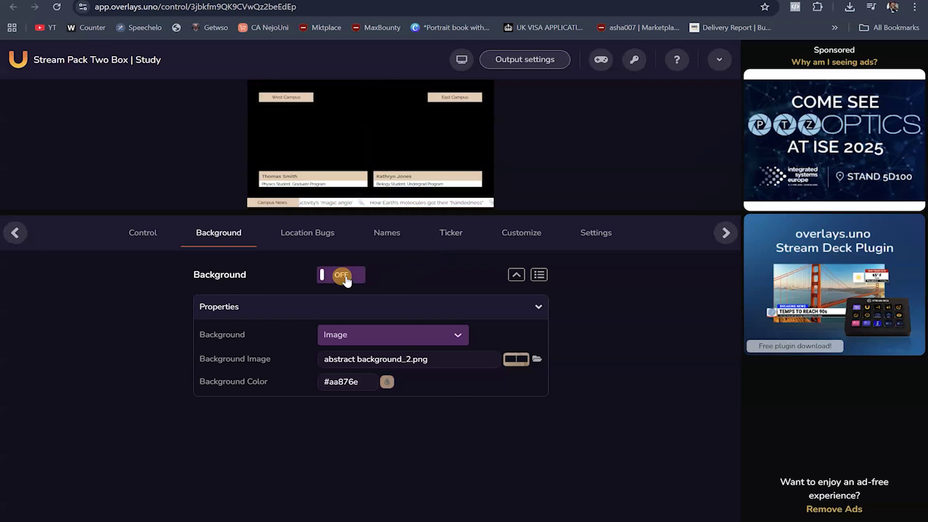
click(343, 276)
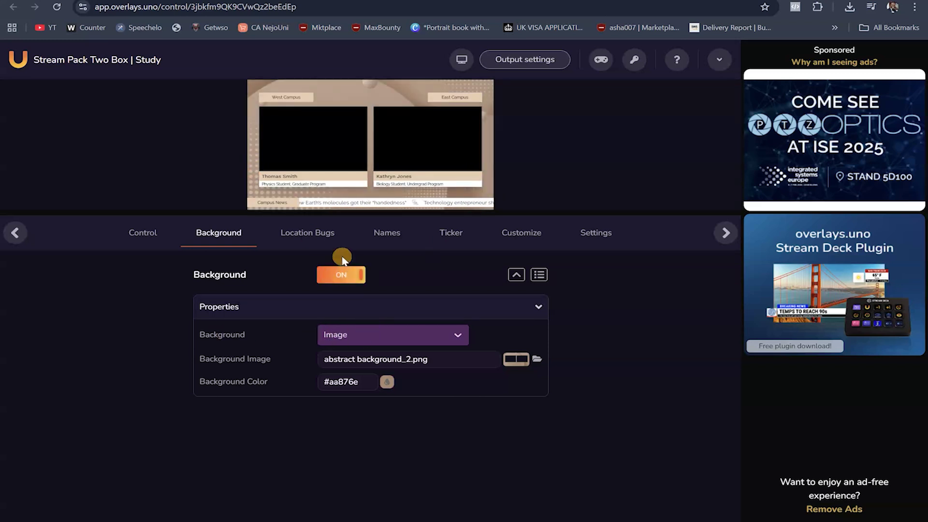
click(379, 333)
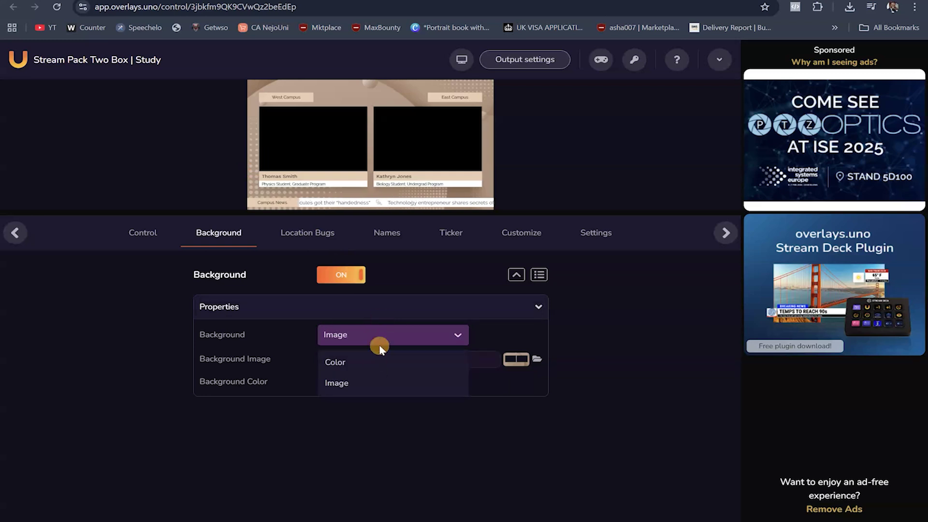
click(358, 360)
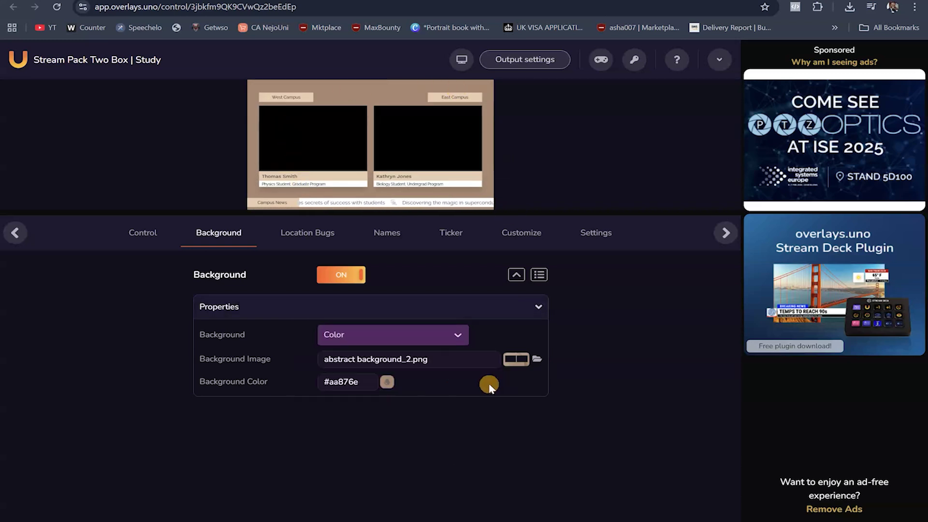
Choose dark red #590003 as the background colour in the colour picker.
double_click(368, 381)
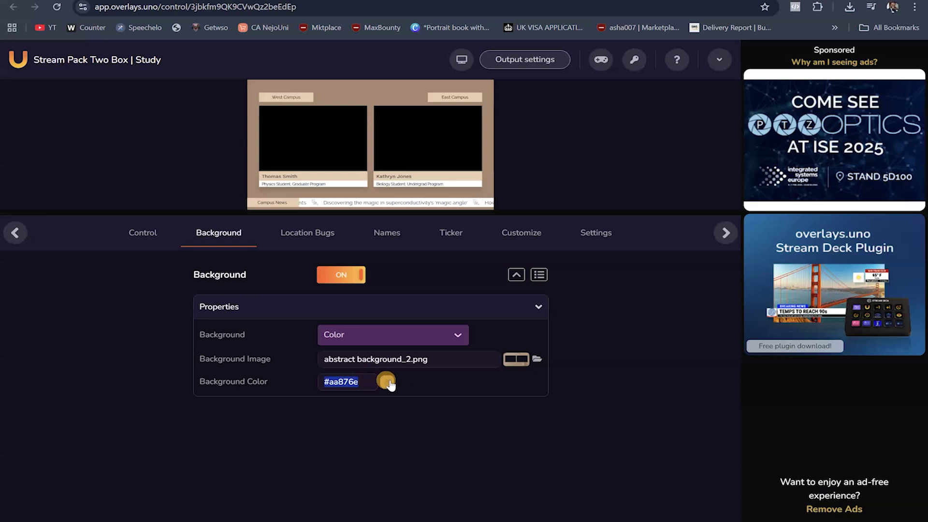
click(391, 382)
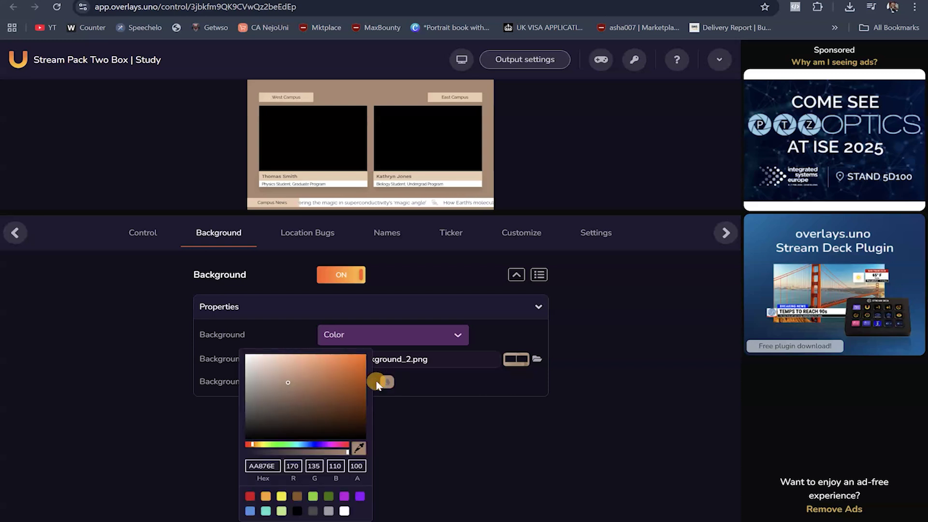
click(350, 382)
mouse_move(350, 380)
mouse_down()
mouse_move(349, 364)
mouse_move(360, 404)
mouse_move(350, 417)
mouse_move(343, 392)
mouse_up()
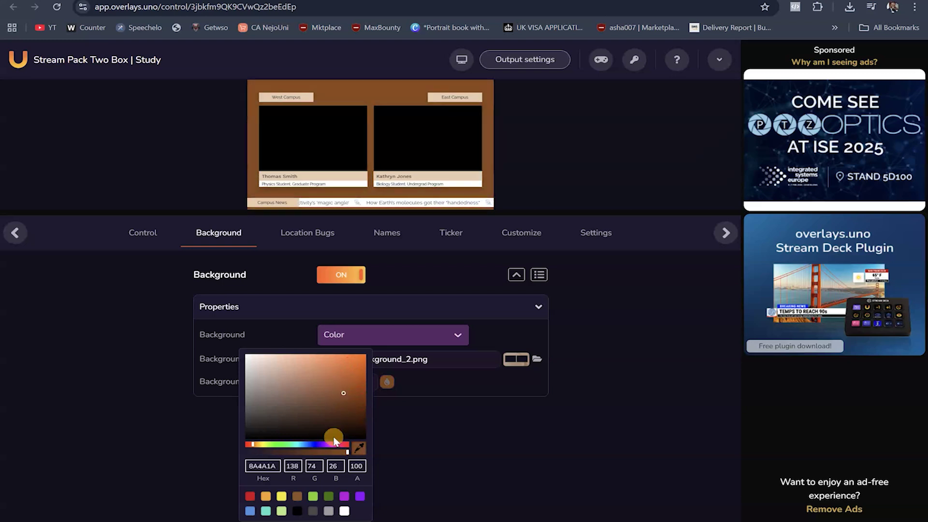
click(335, 444)
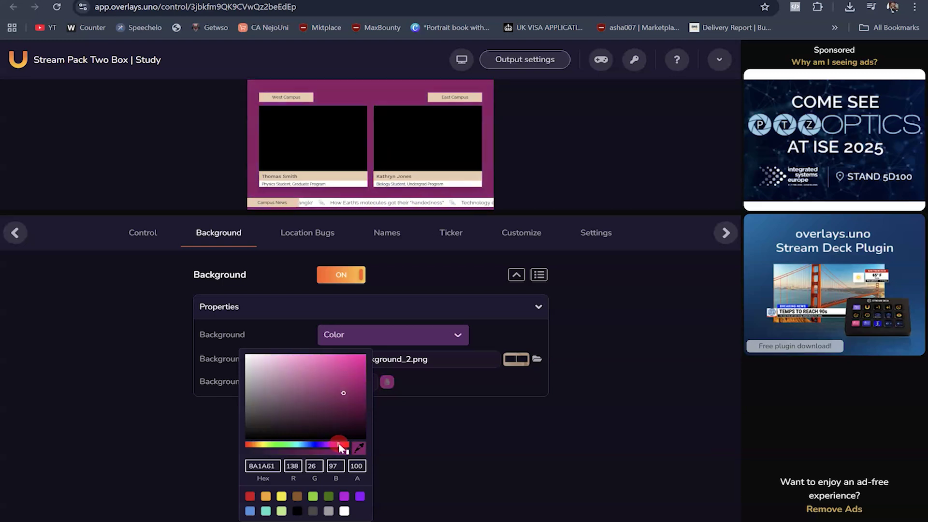
mouse_move(340, 445)
mouse_down()
mouse_move(262, 444)
mouse_move(353, 442)
mouse_up()
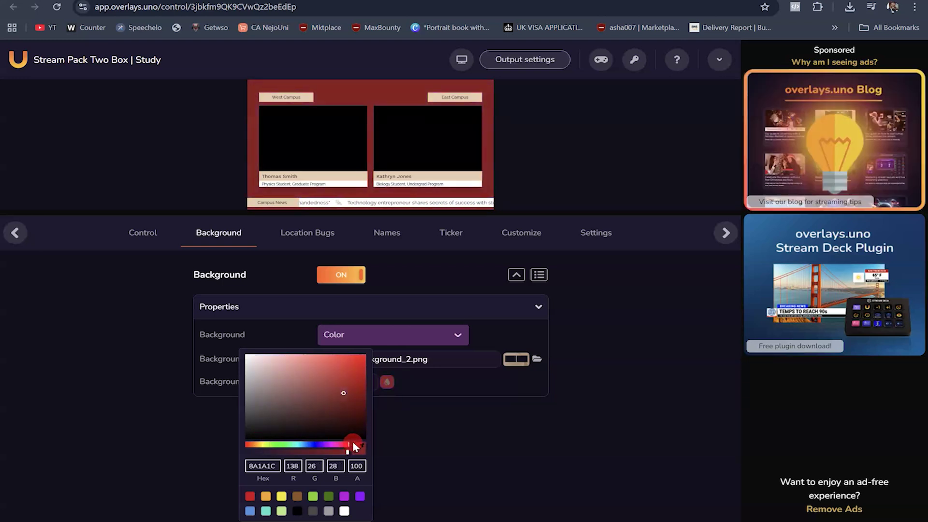
drag(343, 400, 367, 410)
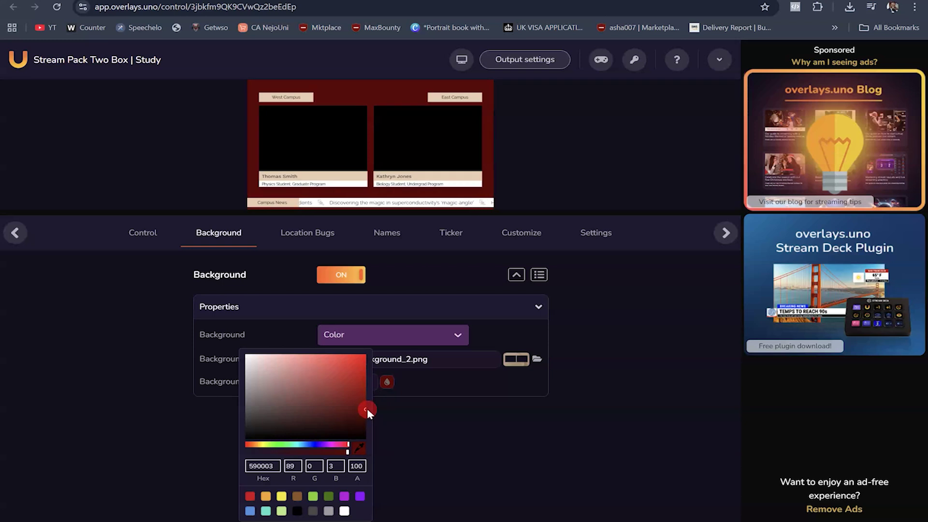
click(312, 235)
click(313, 236)
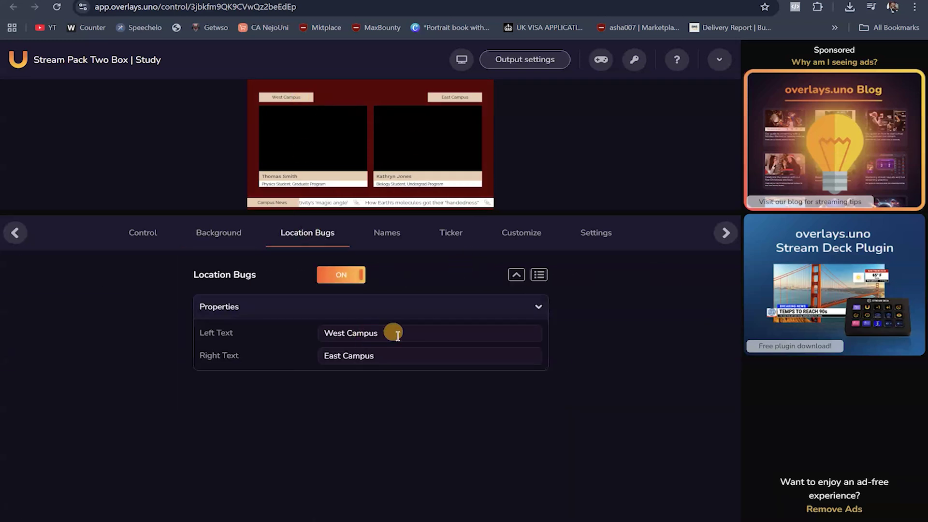
Change the left location label to 'OH Studios' and the right one to 'Slides'.
drag(414, 332, 312, 333)
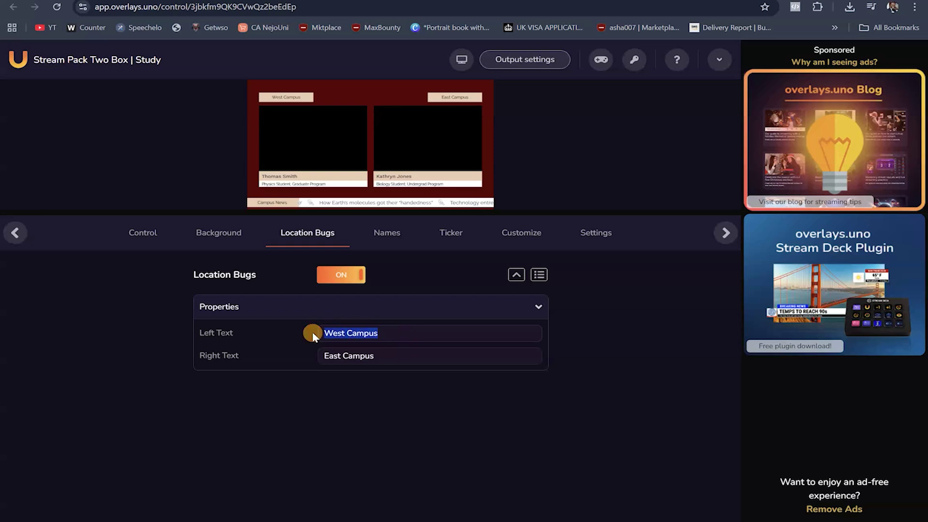
text(OH Studios)
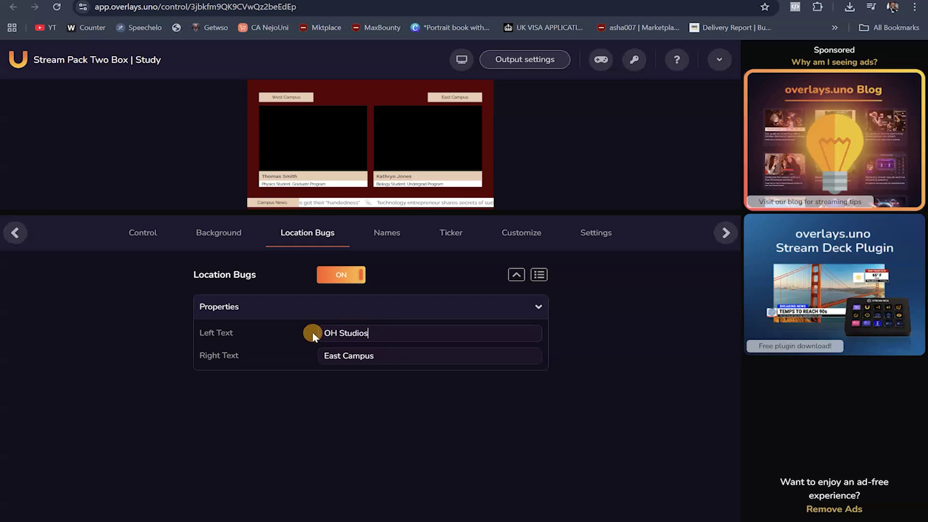
triple_click(341, 357)
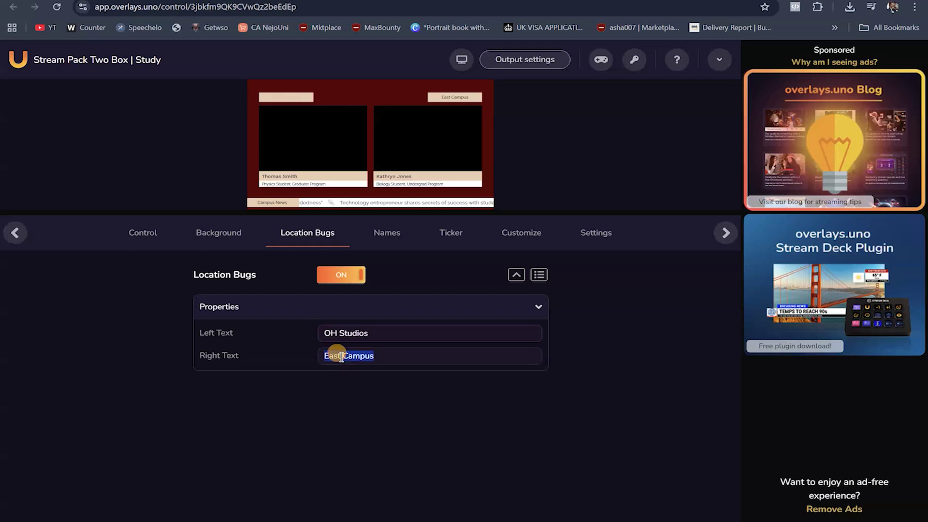
key(BackSpace)
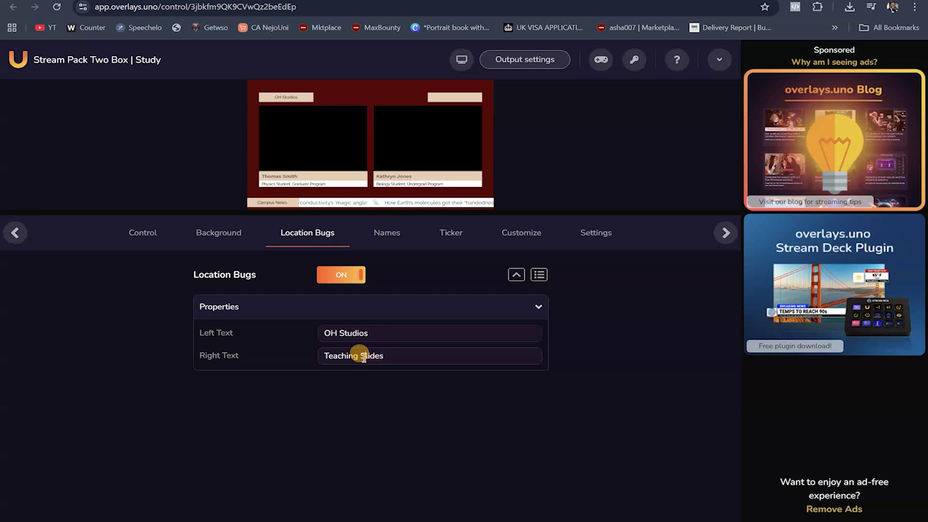
key(ctrl+BackSpace)
click(586, 341)
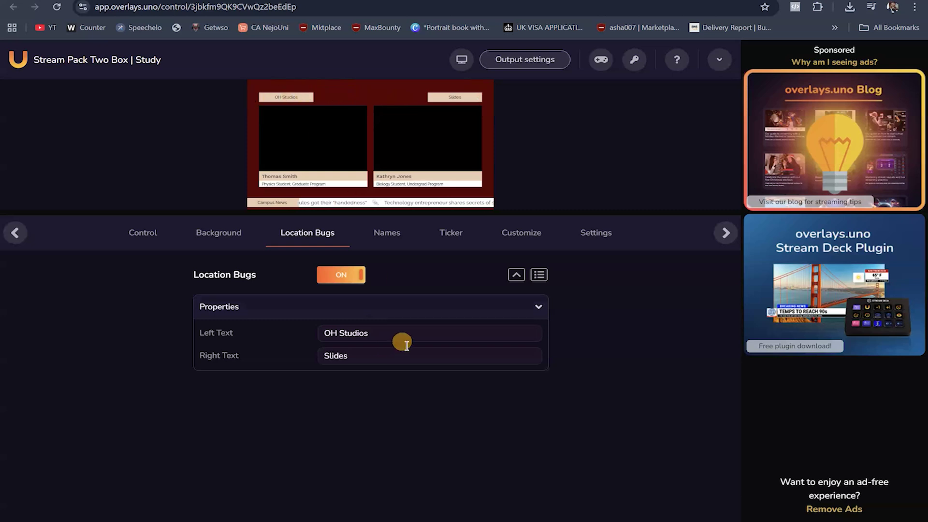
click(385, 231)
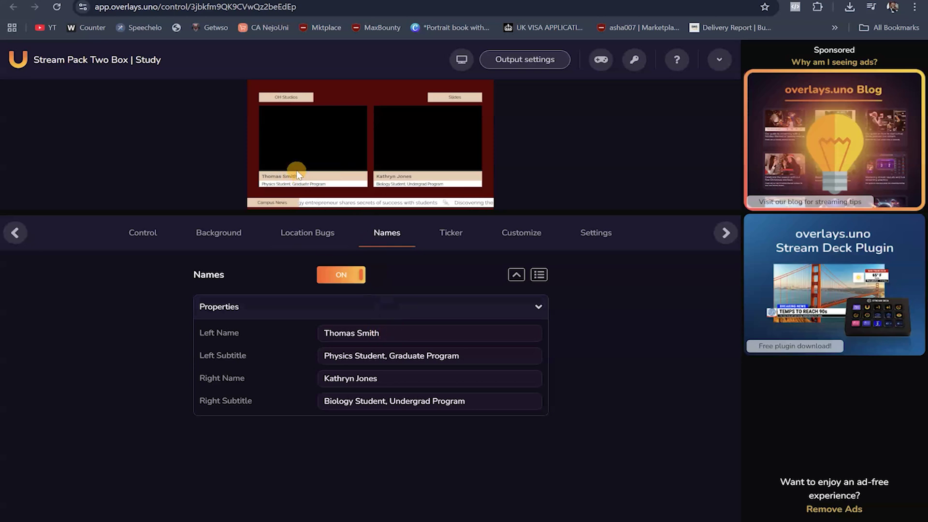
Enter the presenter's name and subtitle 'Founder and CEO Online Hustle TV' in the left lower-third.
drag(387, 333, 314, 335)
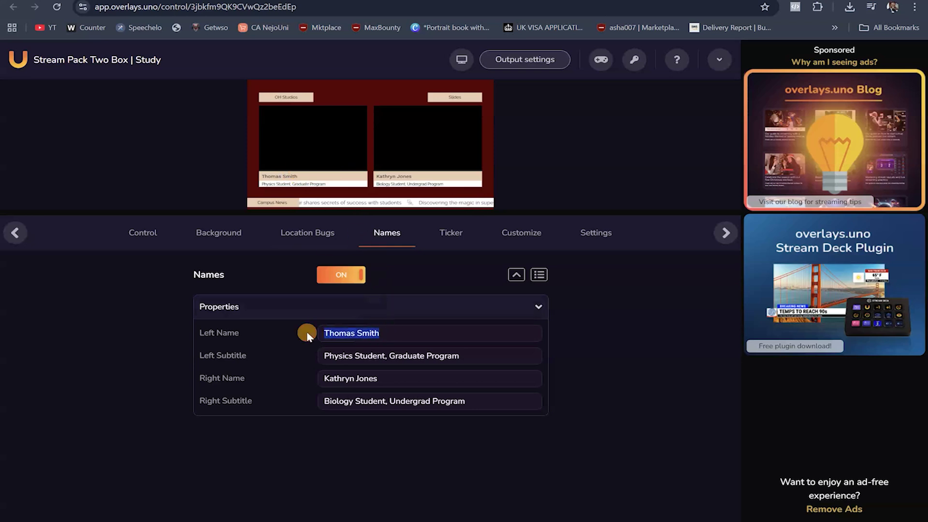
text(Gerald Umeh)
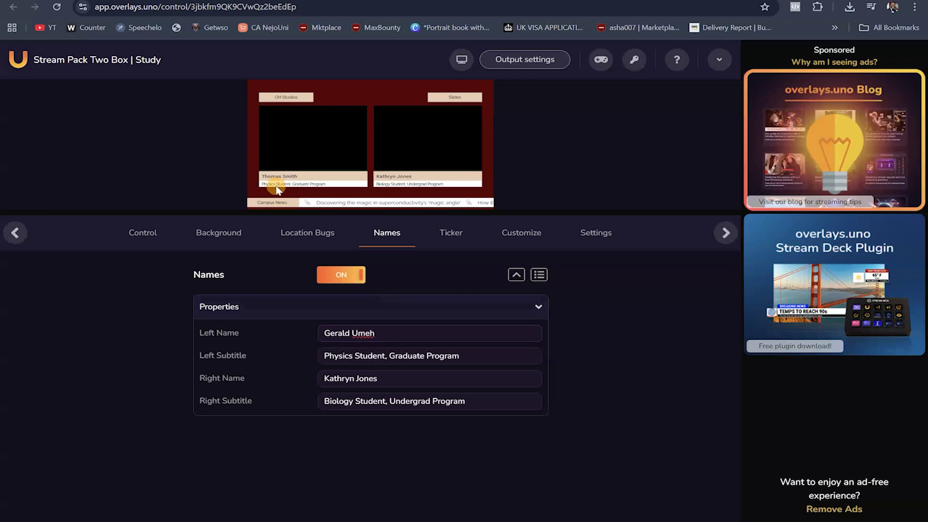
triple_click(391, 357)
text(Founder and CE)
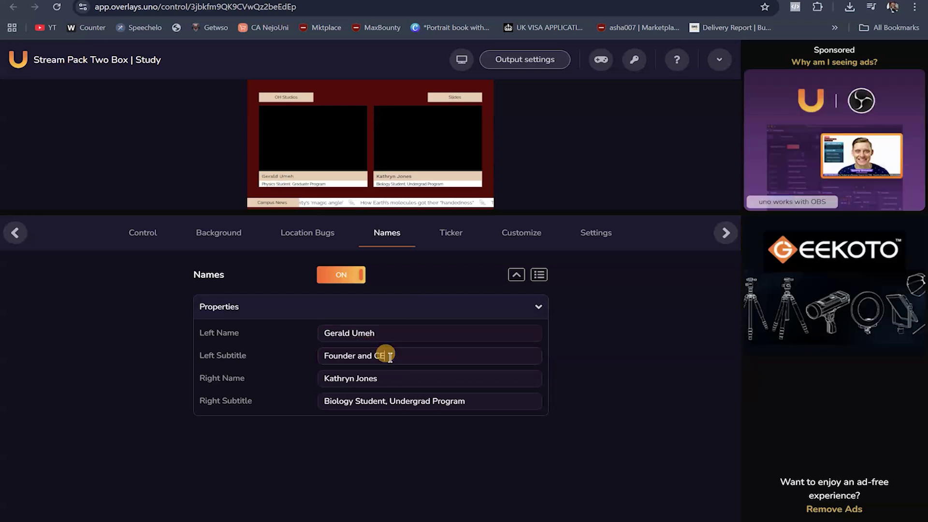
text(O Online Hustle TV)
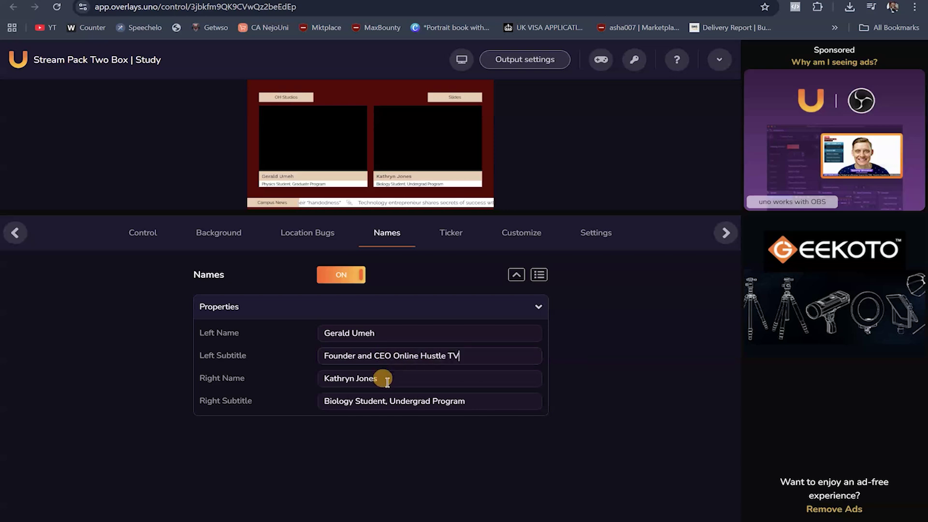
Set the right lower-third name to 'Teaching Slides' and clear its subtitle.
drag(382, 379, 317, 389)
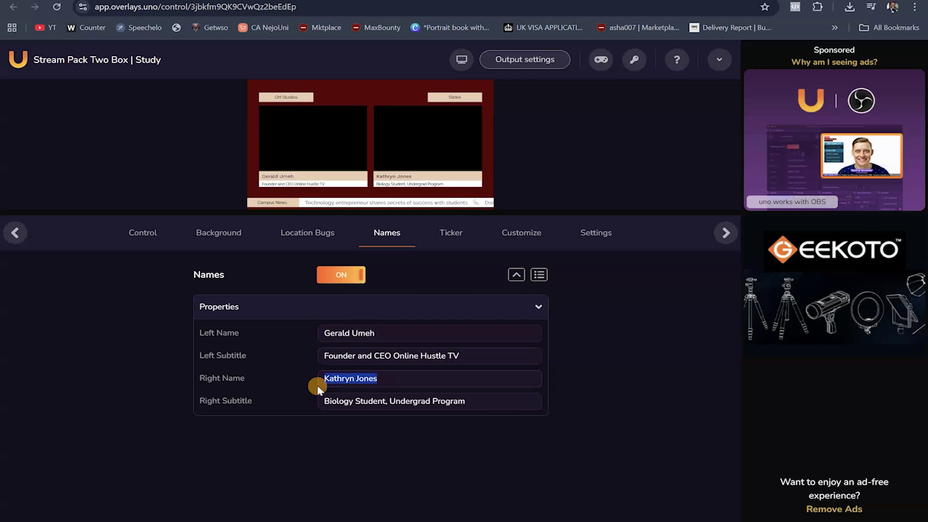
text(Teaching Slides)
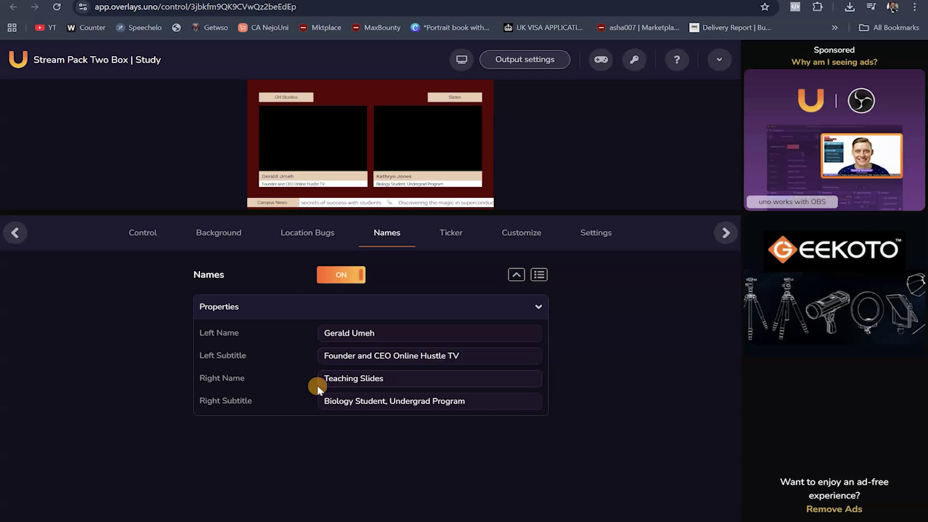
triple_click(369, 402)
key(BackSpace)
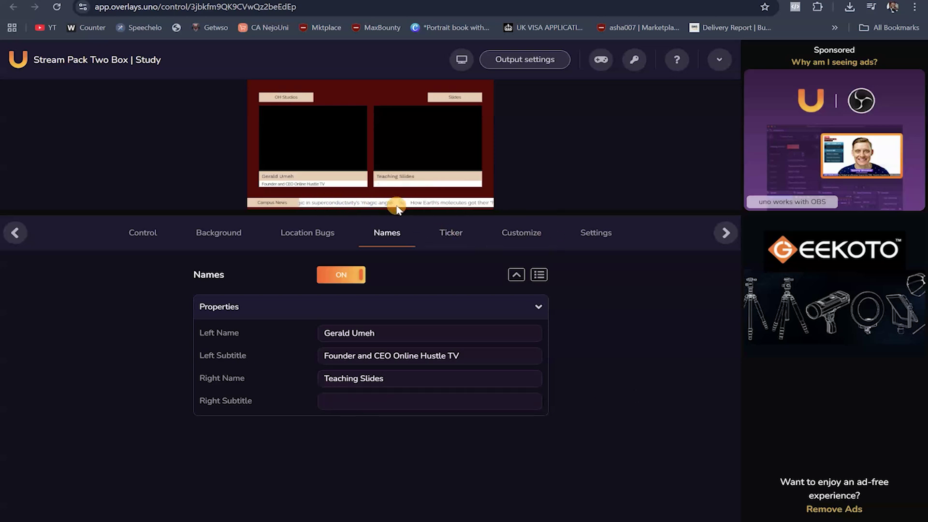
click(446, 244)
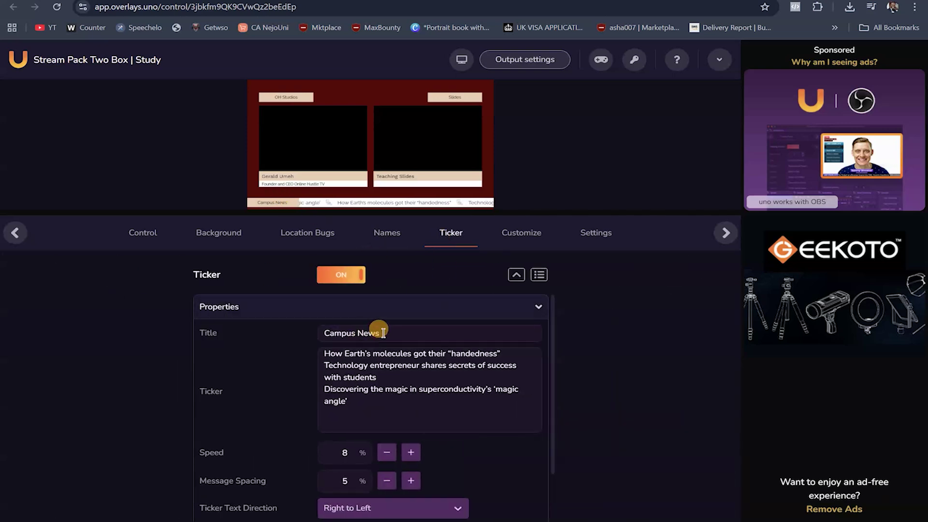
Title the ticker 'What You Will Learn' with headline 'How to really make money online in 2026'.
drag(380, 332, 312, 330)
text(What You Will Learn)
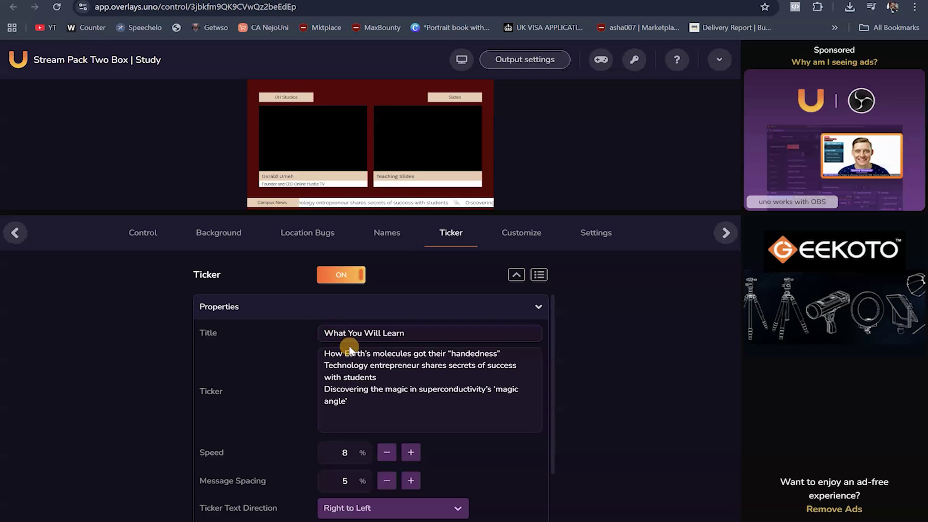
drag(369, 402, 306, 349)
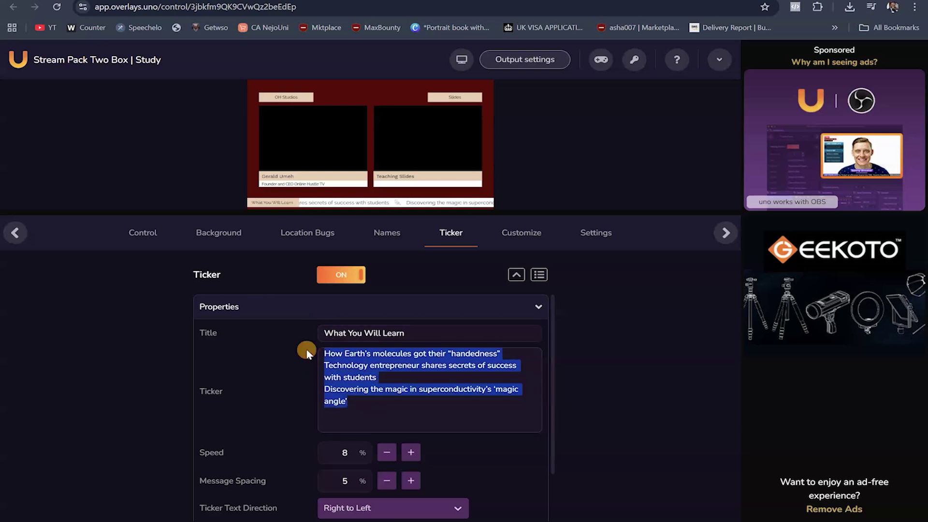
text(How to really make money online in 2026)
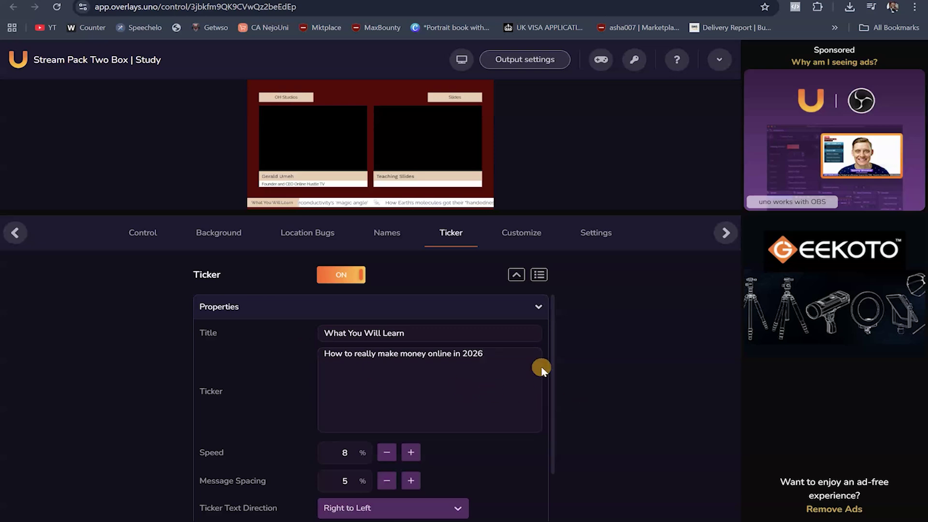
Set the ticker scroll speed to 7.
scroll(484, 405, down, 1)
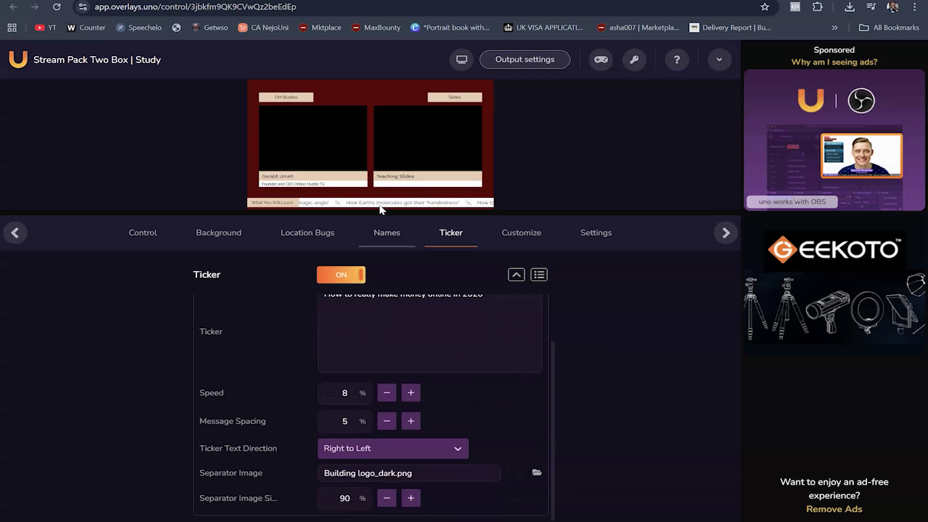
click(412, 394)
click(411, 394)
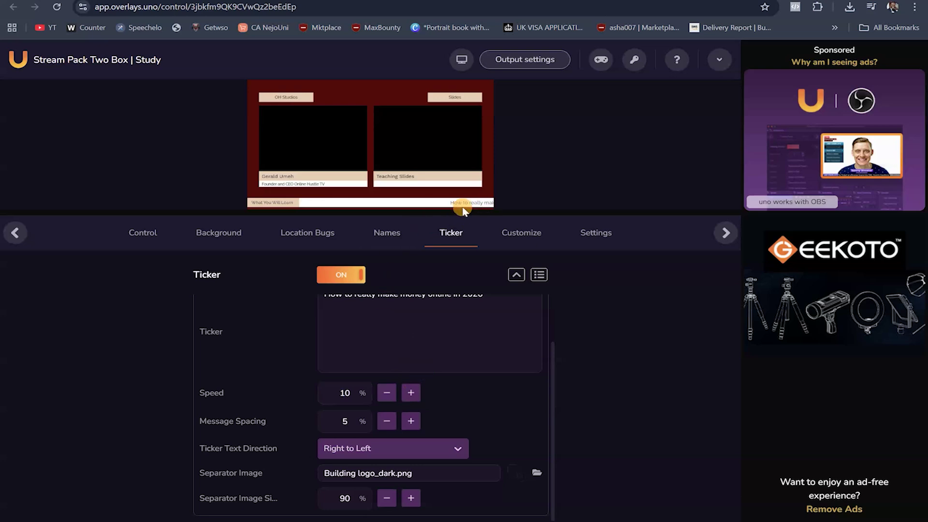
click(386, 392)
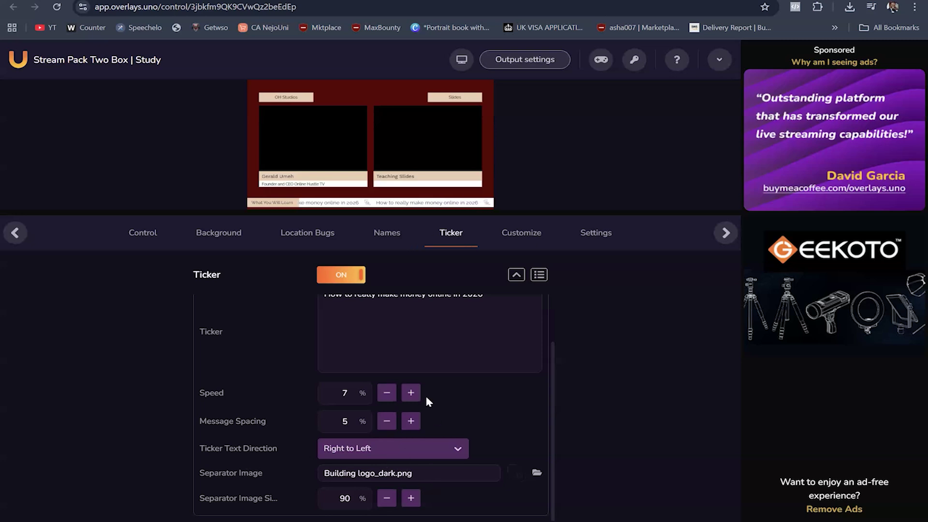
scroll(425, 396, up, 2)
click(524, 234)
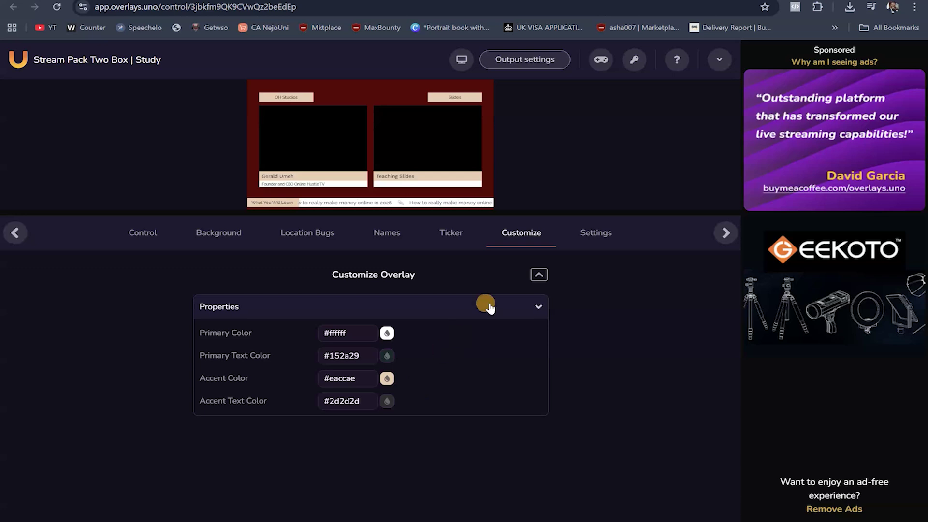
Toggle the control page theme to Light and back to Dark, then open Output settings (Landscape 16:9, Transparent).
click(596, 237)
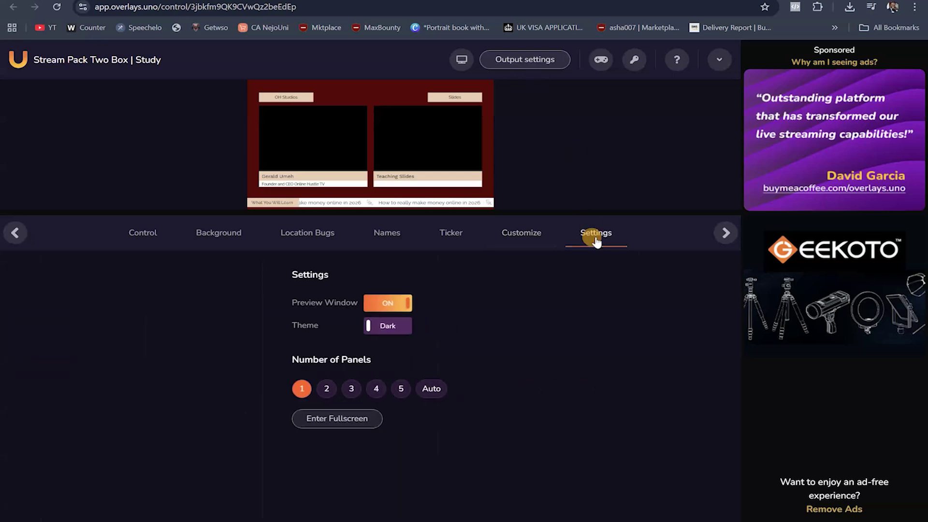
click(385, 327)
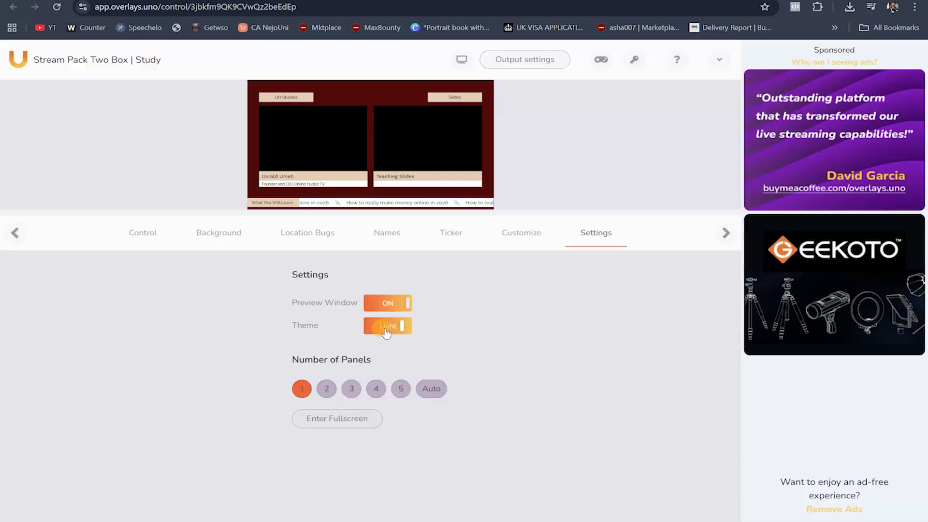
click(385, 326)
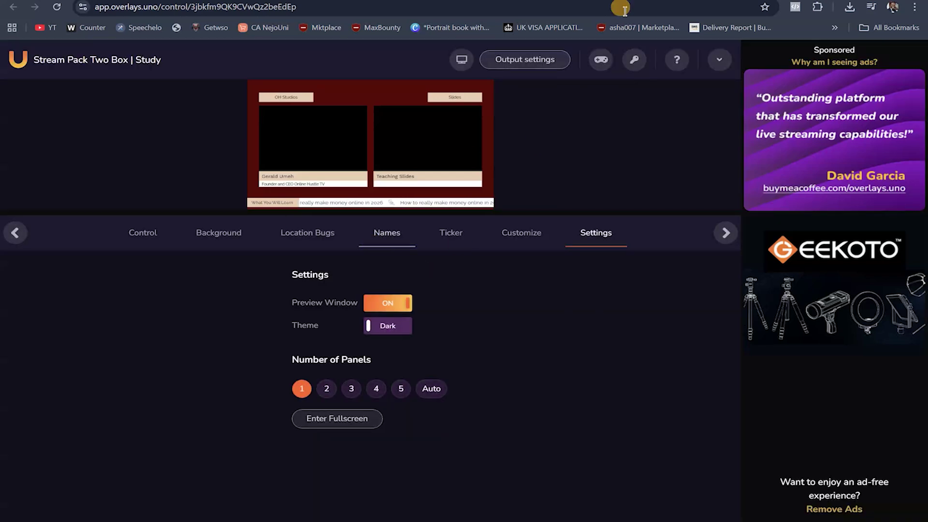
click(513, 63)
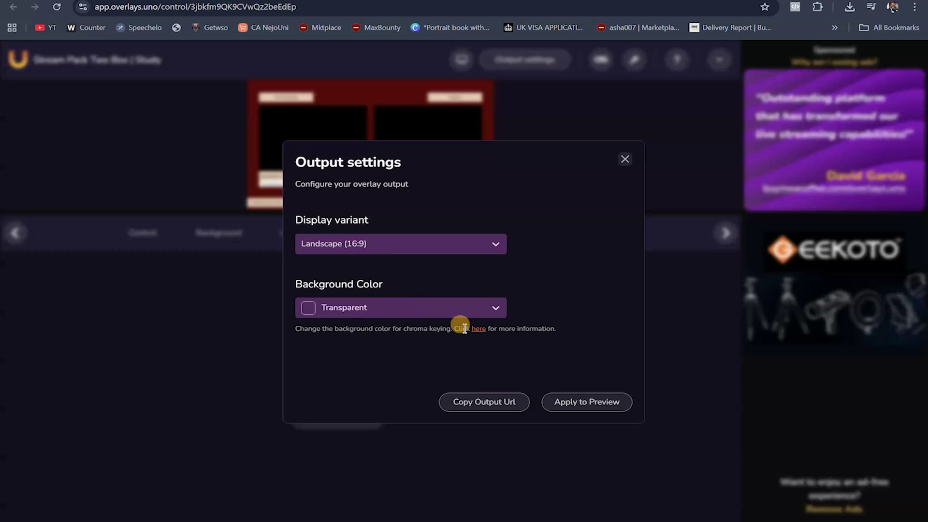
Copy the overlay's output URL into a Notepad note, then go to the obsproject.com tab.
click(494, 407)
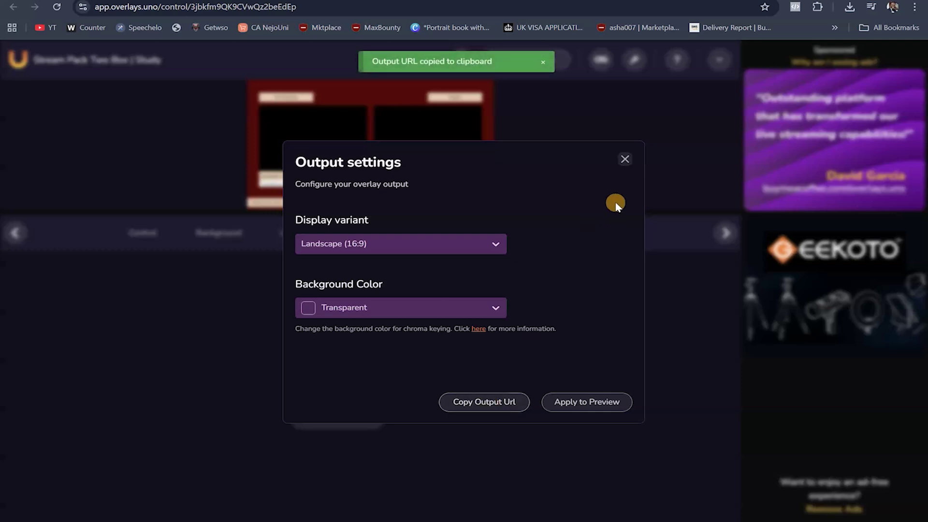
click(624, 161)
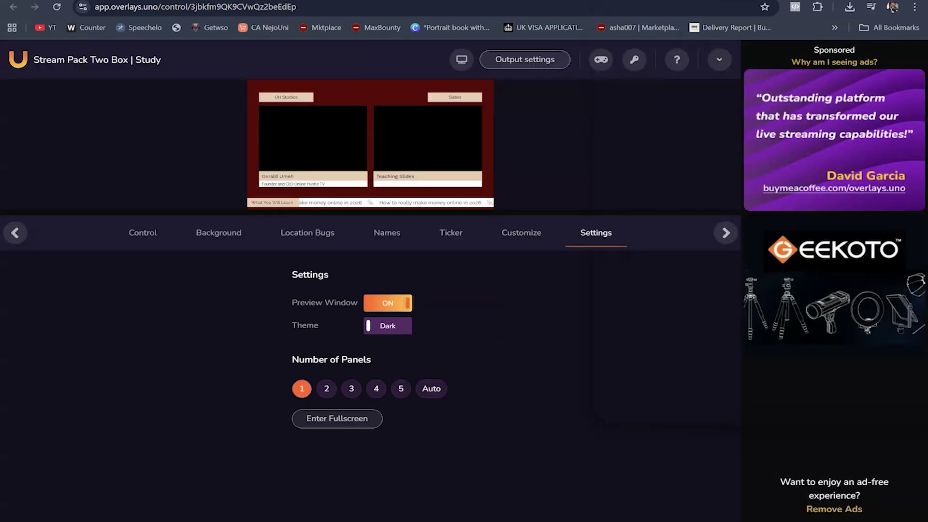
key(alt+Tab)
key(ctrl+v)
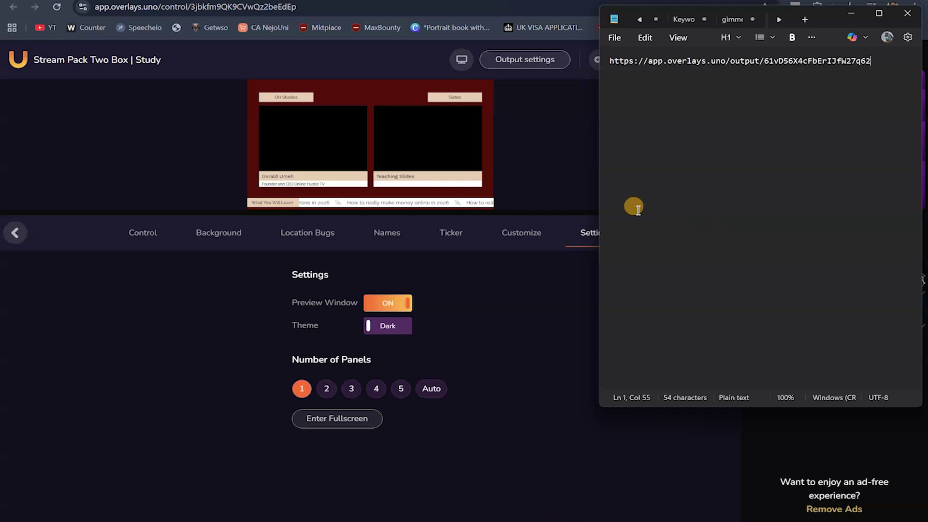
click(556, 376)
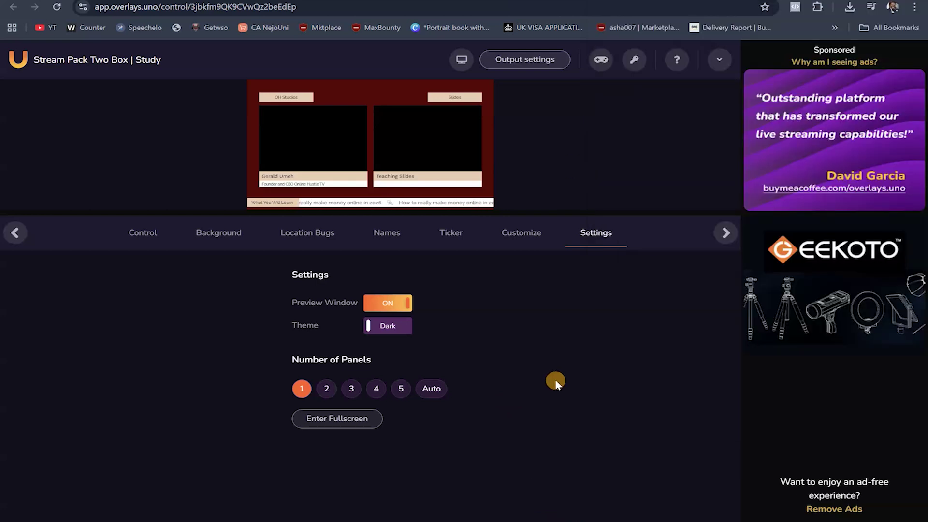
key(ctrl+Tab)
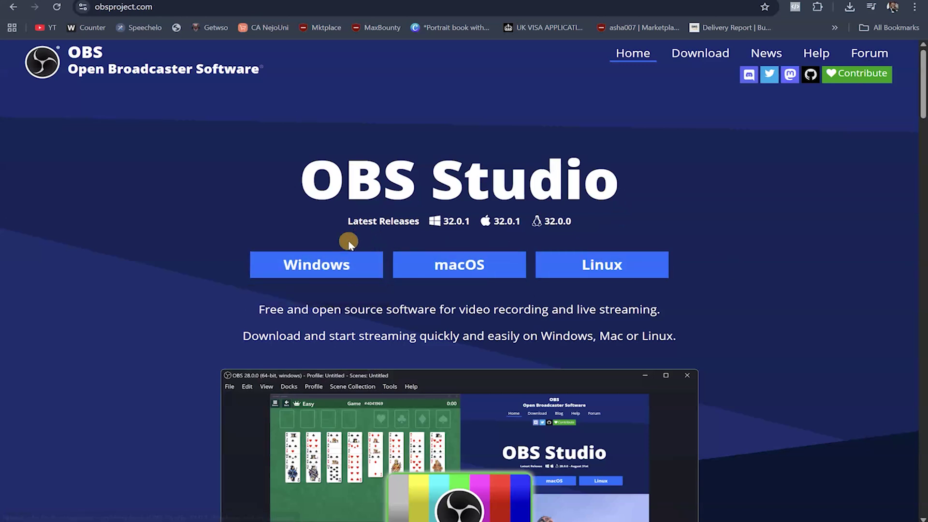
Download the Windows installer for OBS Studio 32.0.1 from obsproject.com.
click(305, 265)
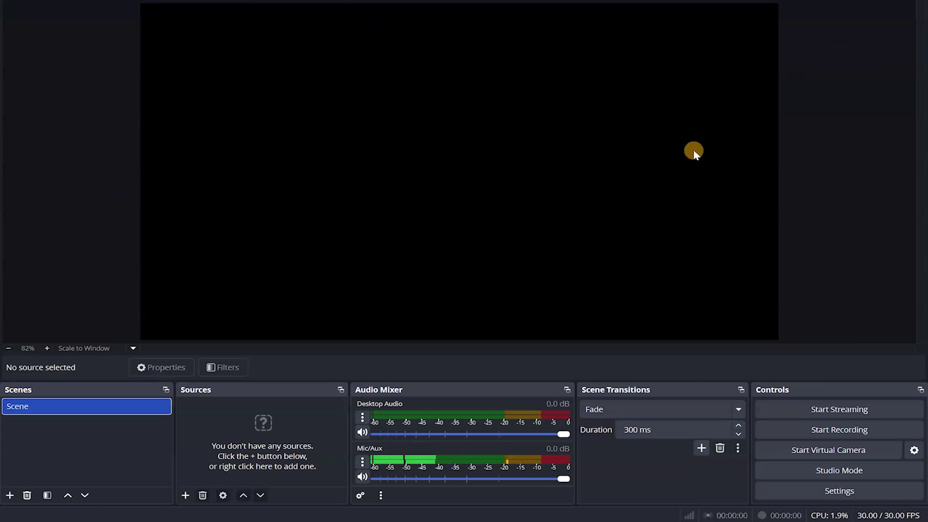
Add a new scene named 'tutorial'.
click(9, 494)
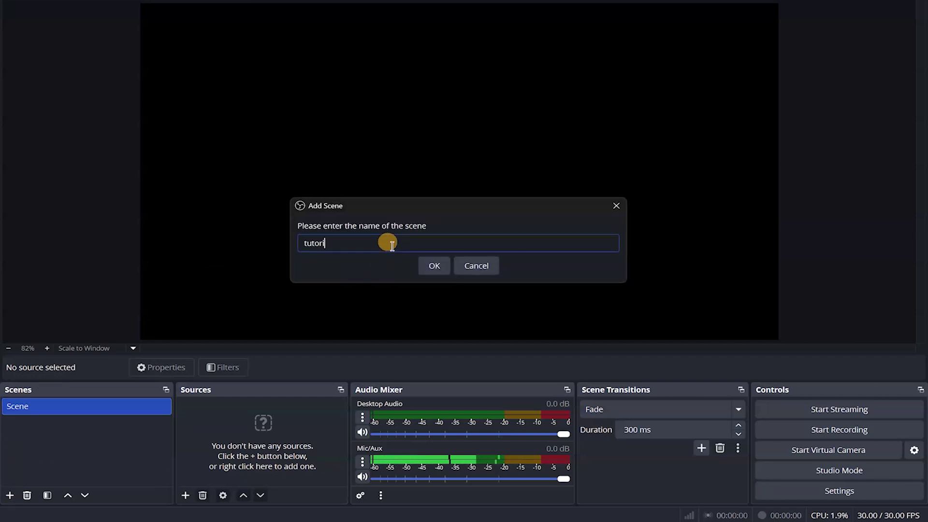
text(tutorial)
click(438, 270)
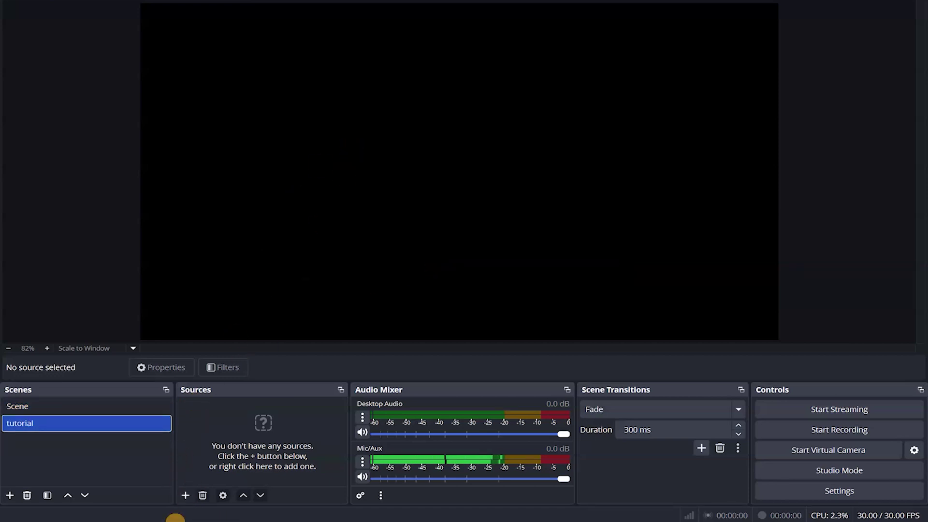
Add a Browser source to the scene, keeping its default name.
click(186, 496)
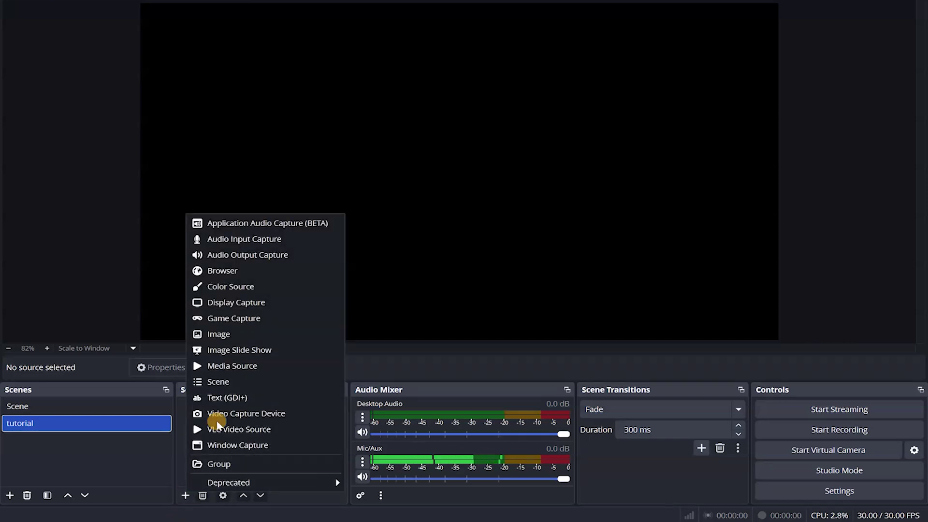
click(239, 270)
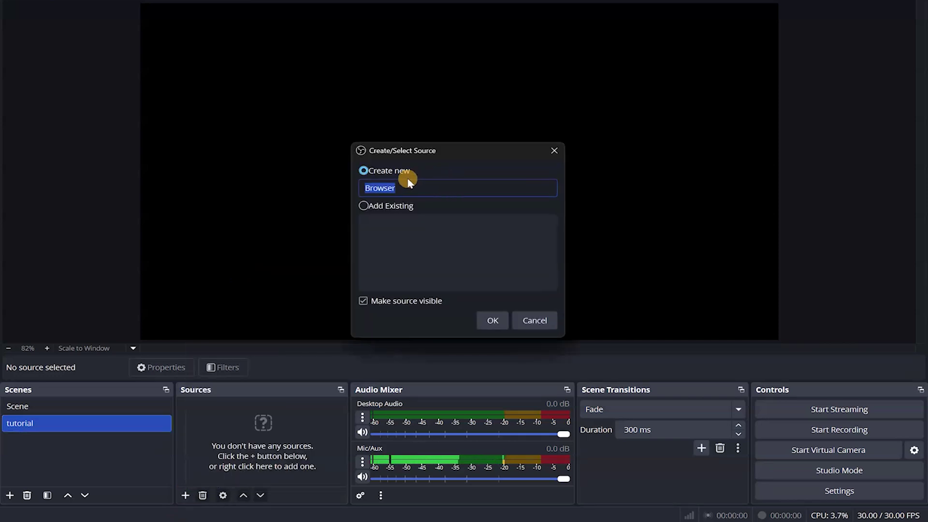
click(493, 320)
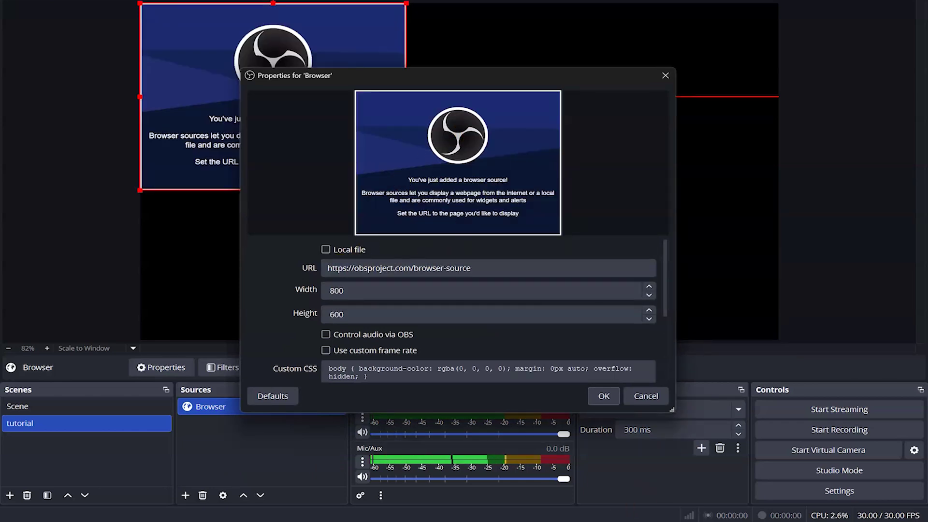
Set the browser source URL to the overlay output link and its size to 1920×1080.
key(alt+Tab)
triple_click(738, 65)
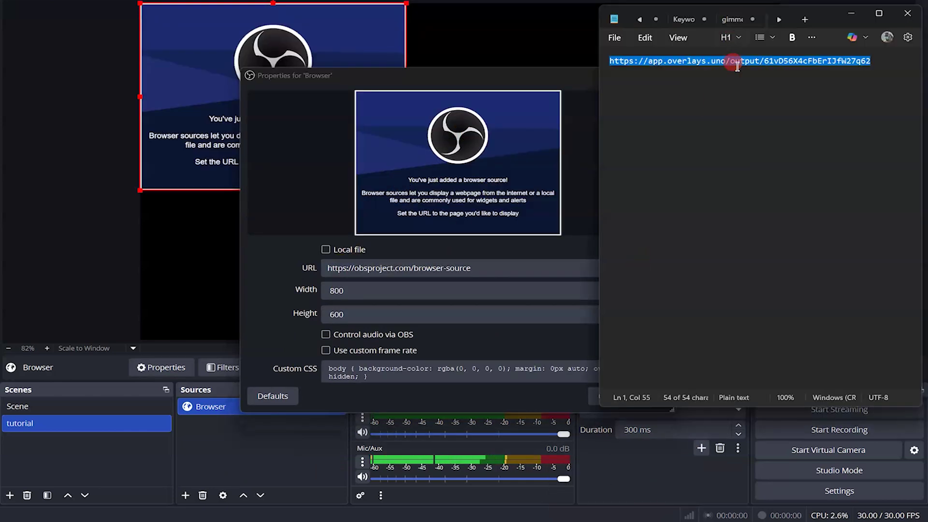
click(382, 266)
triple_click(382, 267)
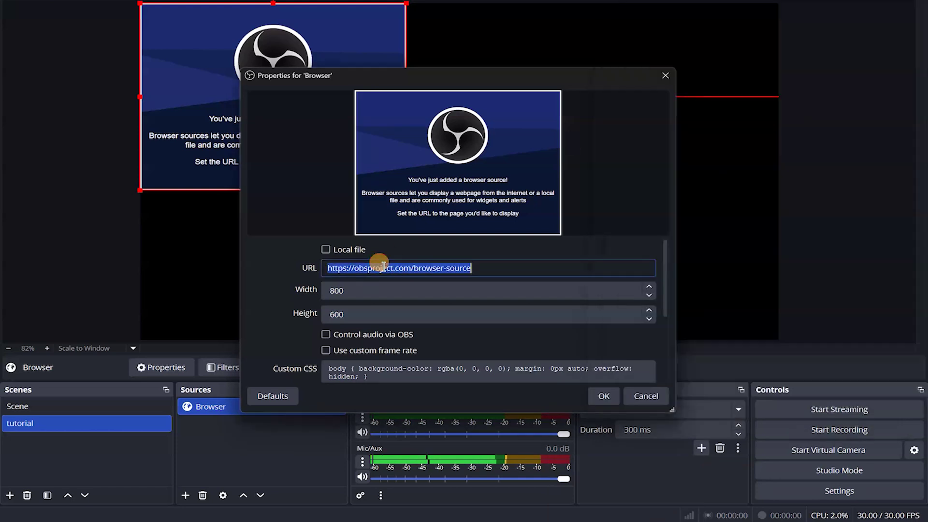
key(ctrl+v)
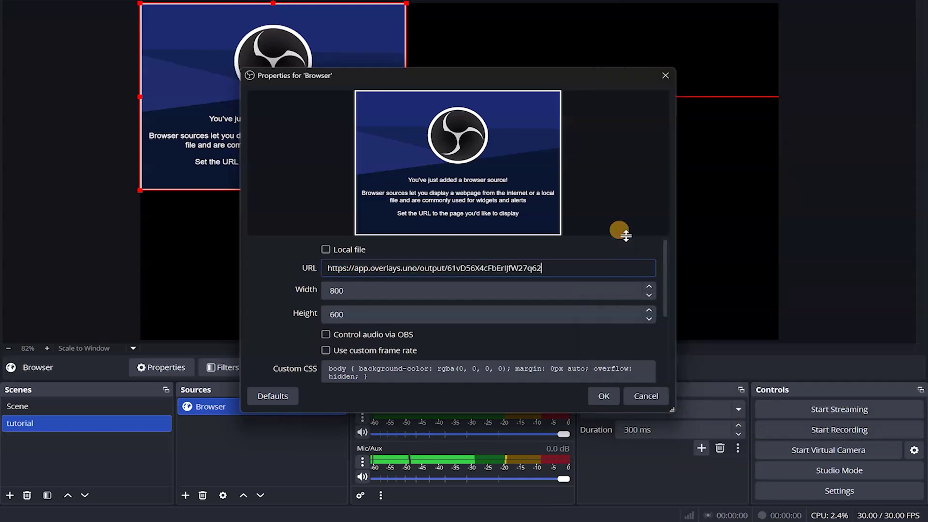
click(354, 290)
double_click(333, 290)
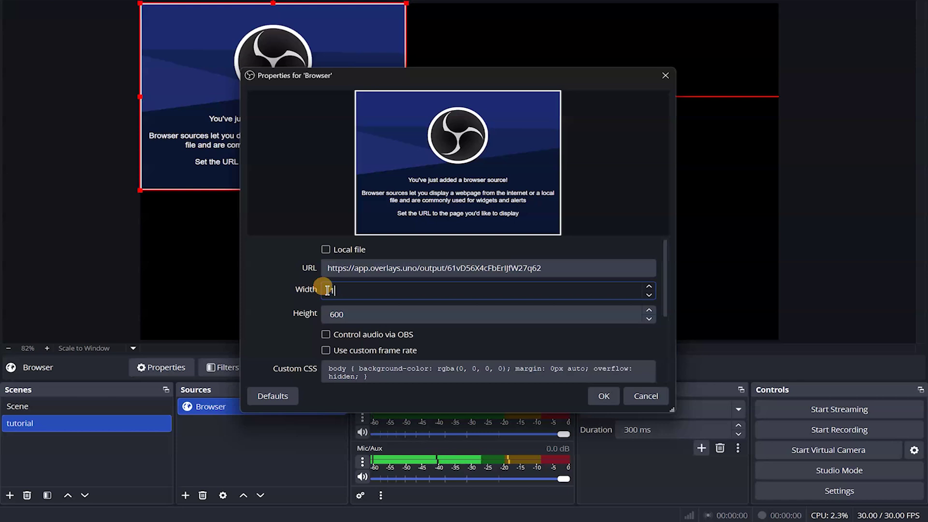
key(Tab)
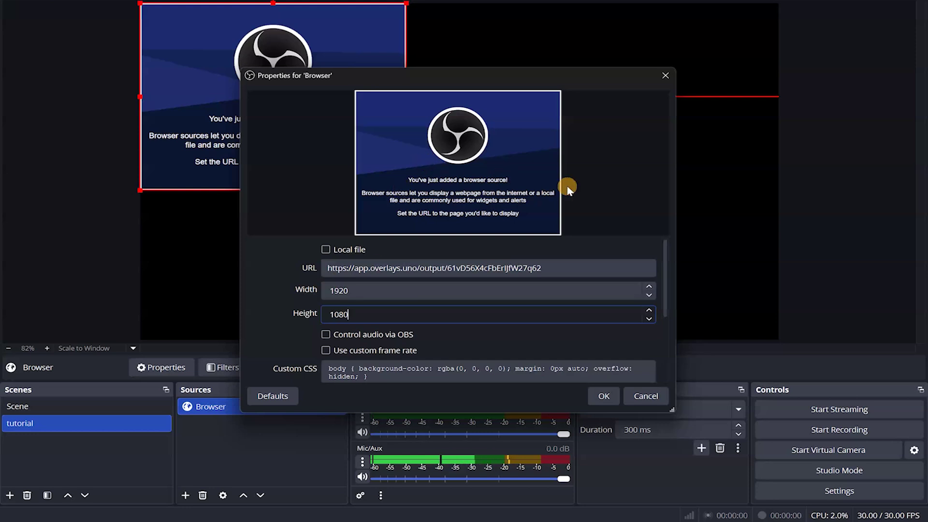
Delete the default Custom CSS and apply the browser source settings.
scroll(658, 251, down, 3)
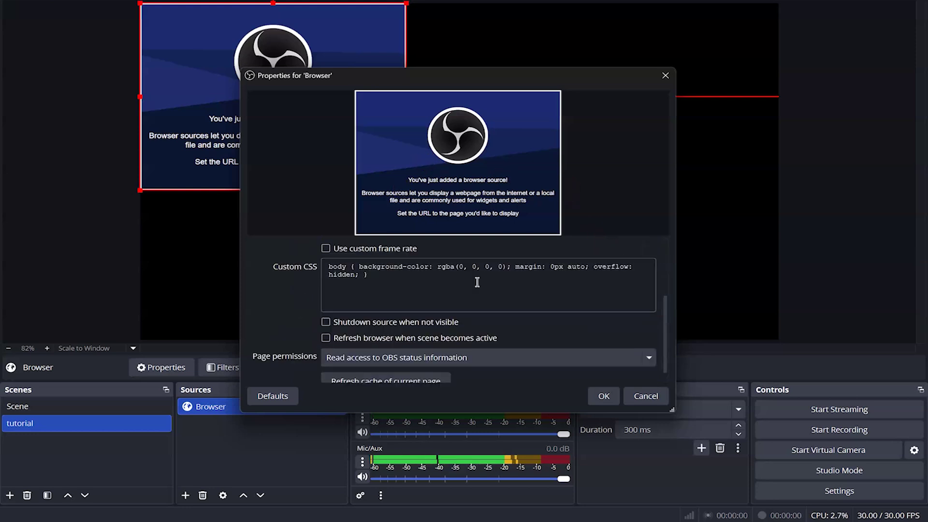
drag(381, 279, 321, 268)
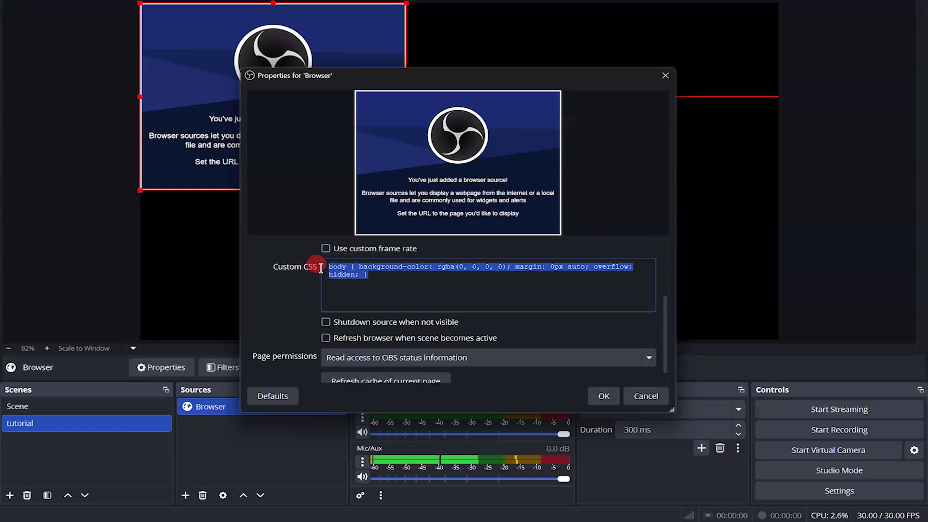
key(BackSpace)
click(343, 277)
scroll(470, 305, down, 1)
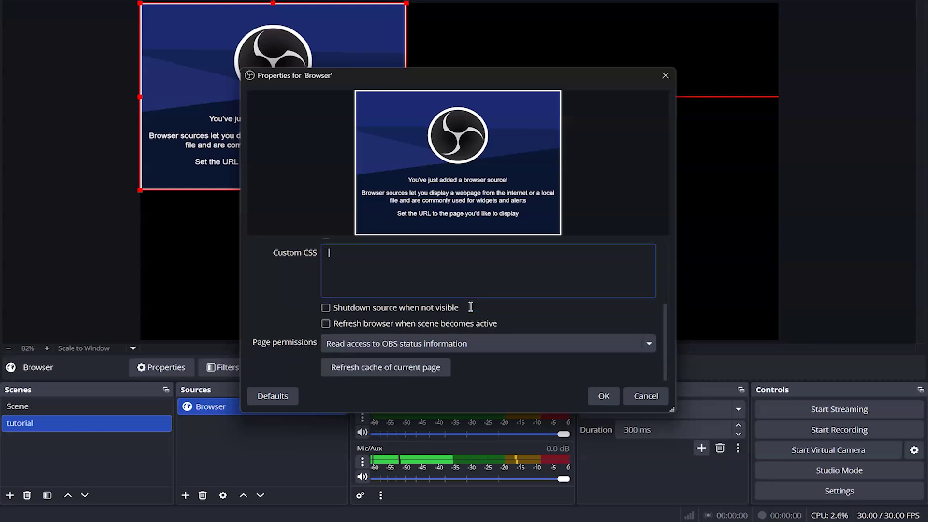
click(600, 396)
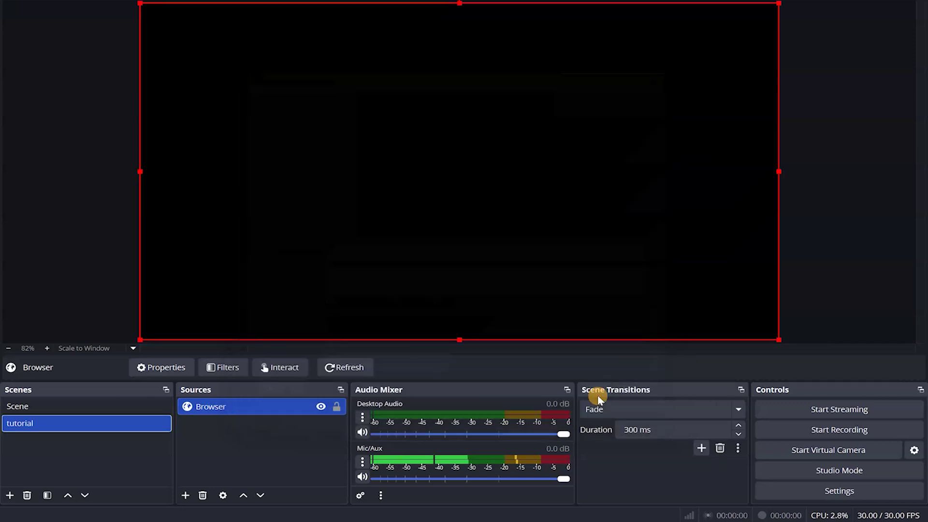
Add a Video Capture Device webcam source with its default settings.
click(455, 226)
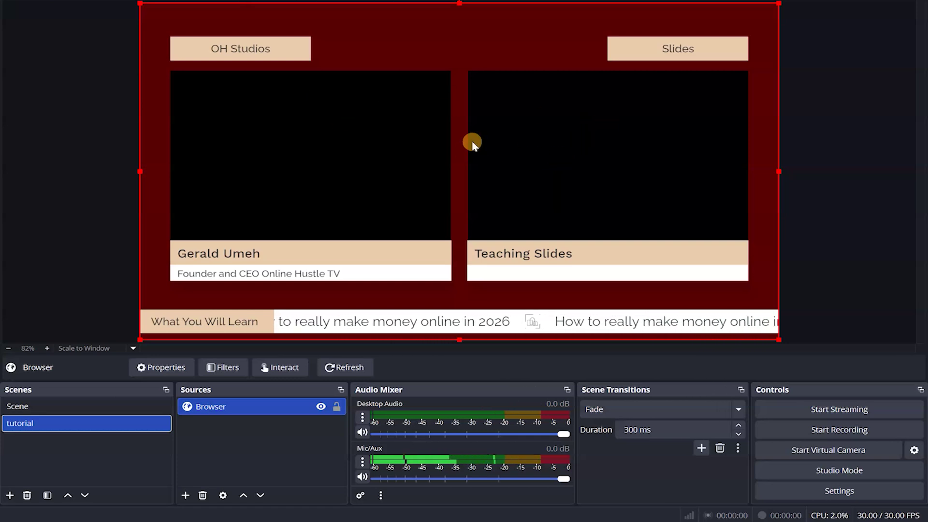
click(185, 495)
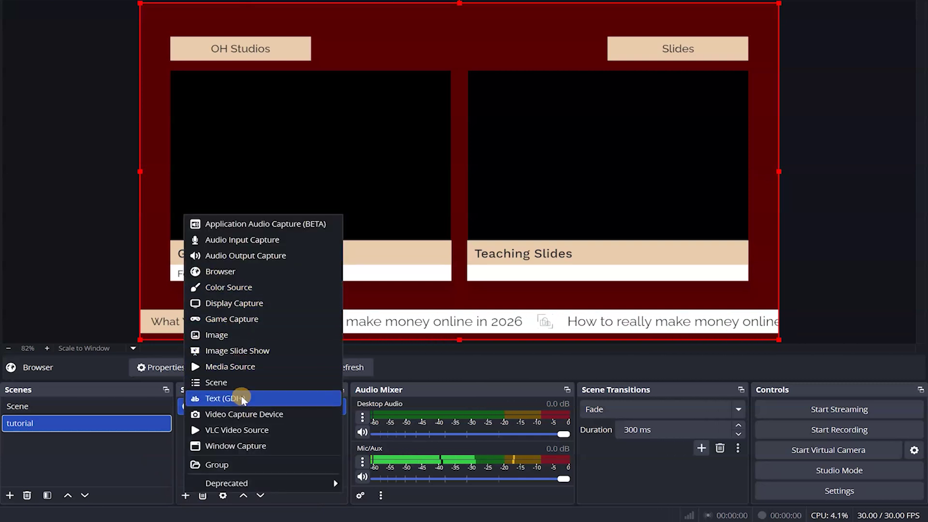
click(241, 421)
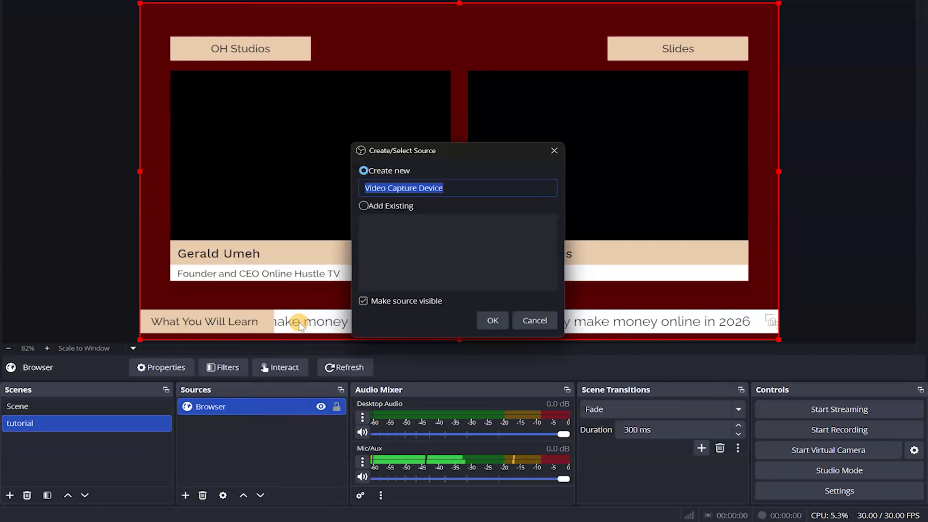
click(494, 324)
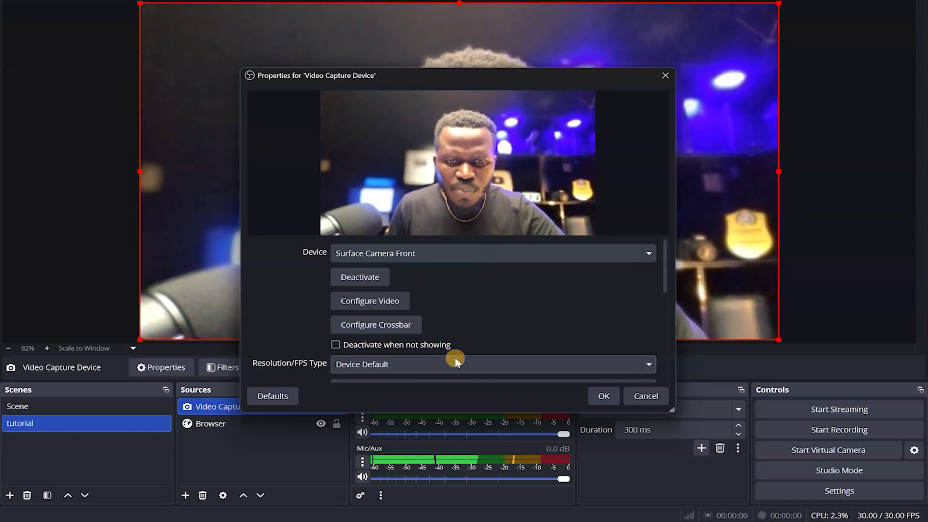
click(604, 396)
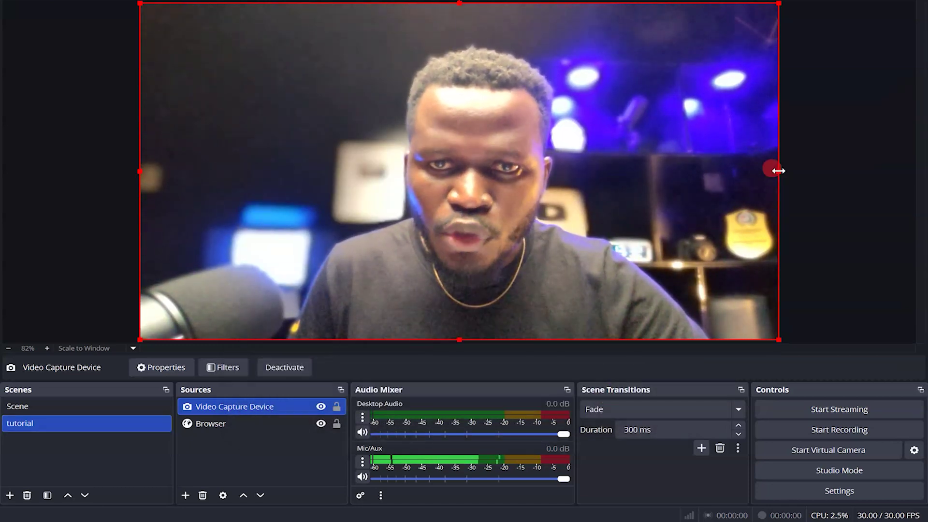
Resize and position the webcam feed inside the overlay's left presenter frame.
drag(775, 167, 428, 138)
drag(304, 79, 337, 146)
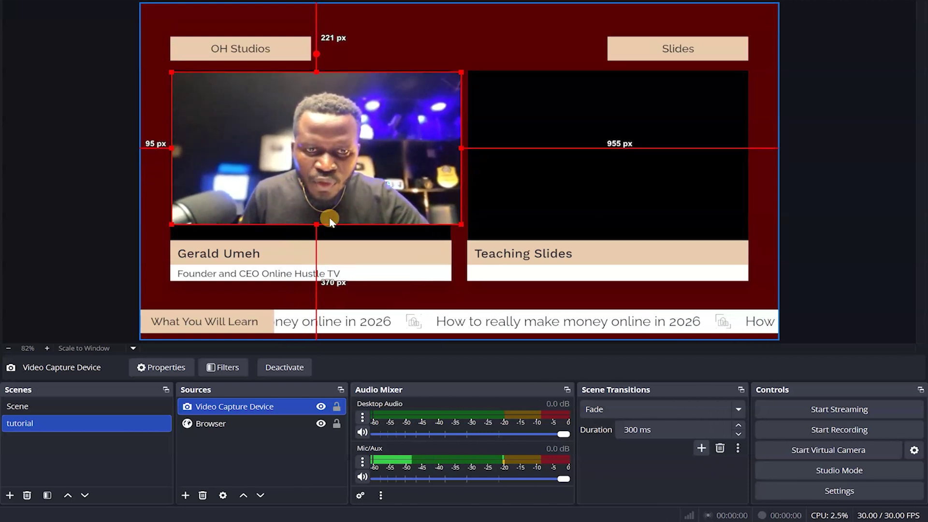
drag(317, 224, 321, 240)
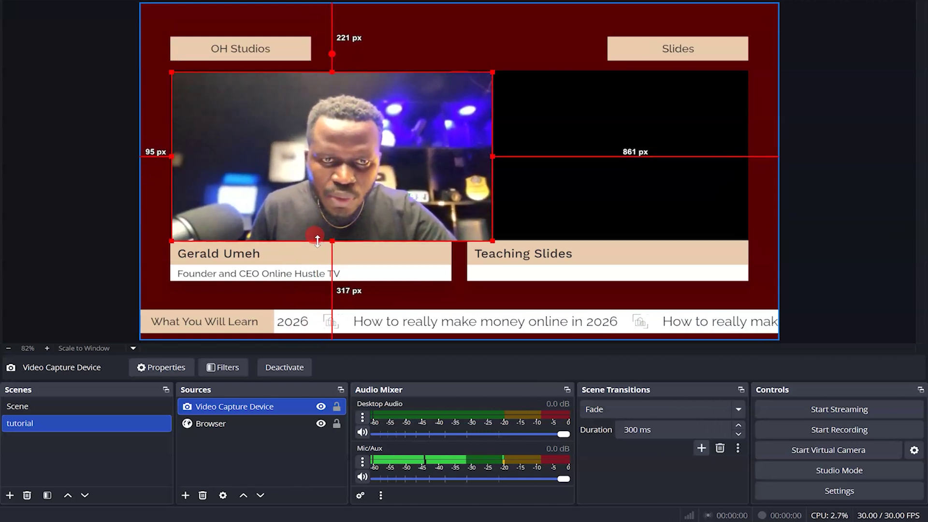
key(Left)
key(Left)
key(Left)
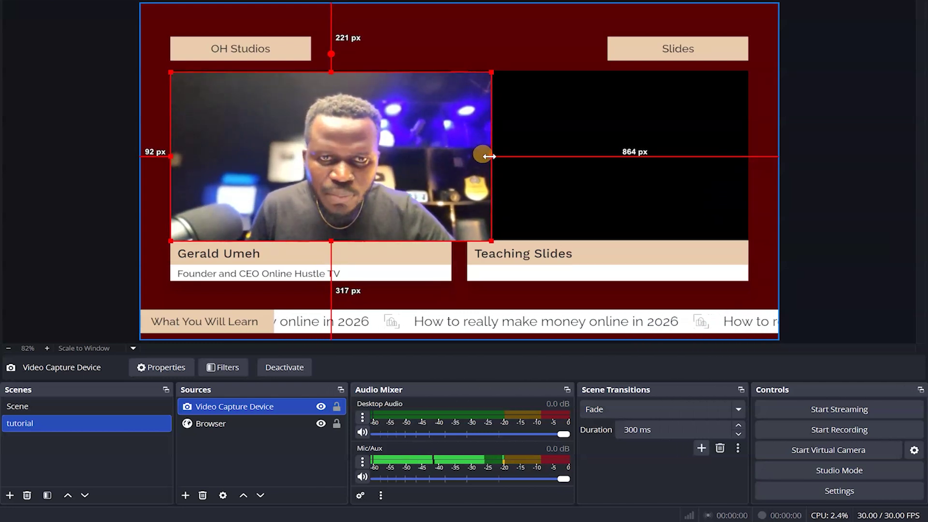
drag(489, 157, 450, 160)
click(464, 121)
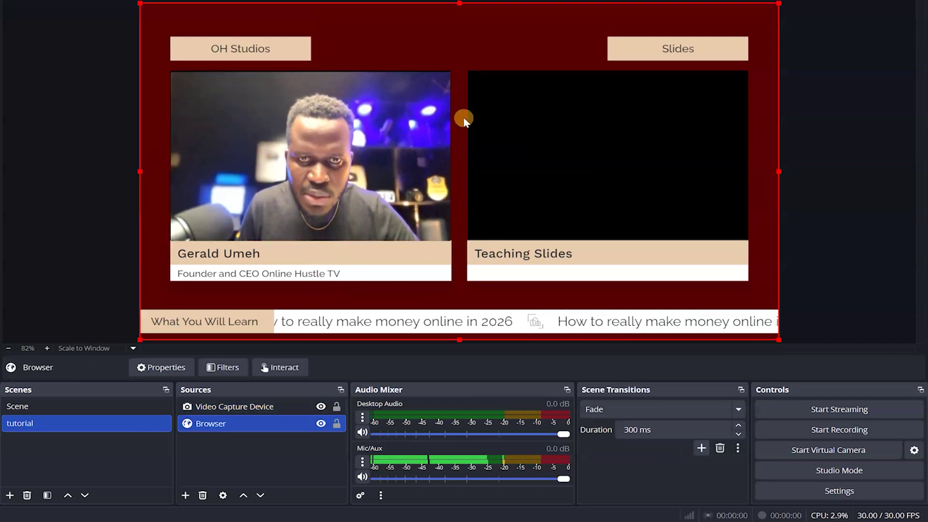
click(338, 159)
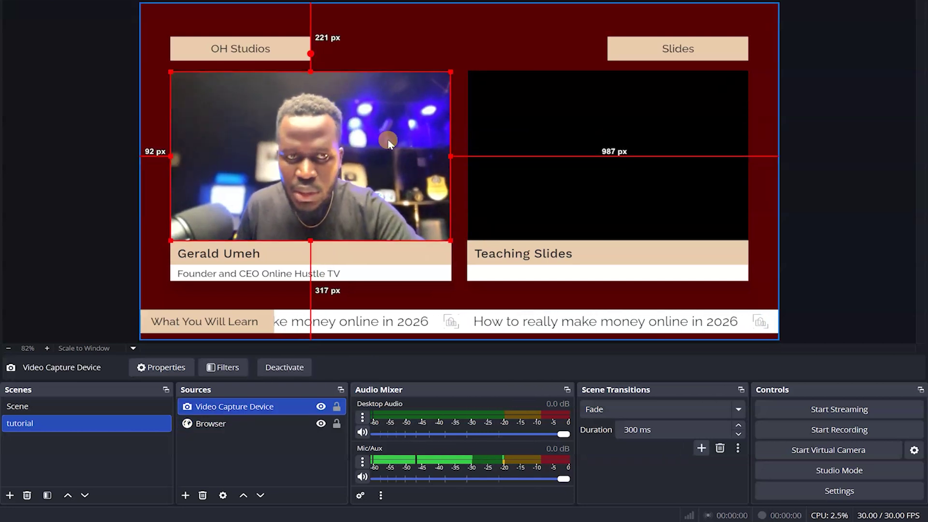
click(458, 114)
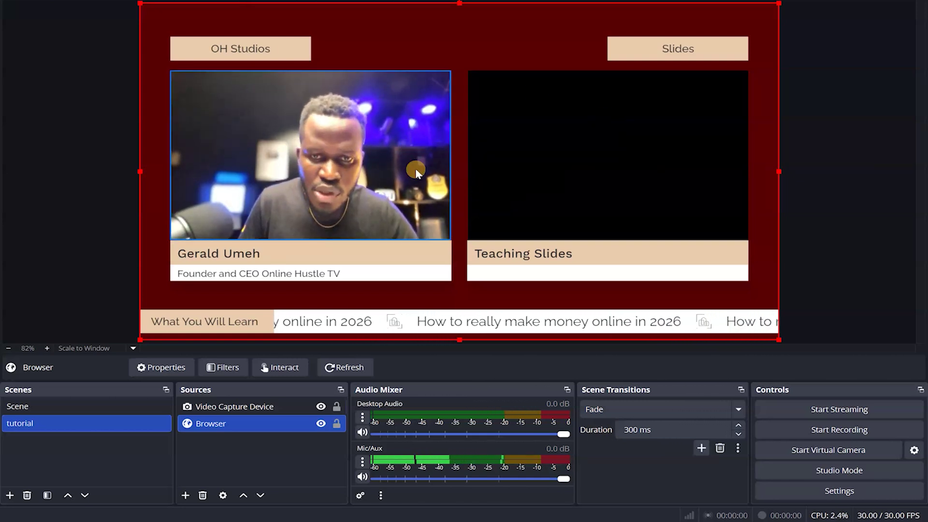
click(185, 496)
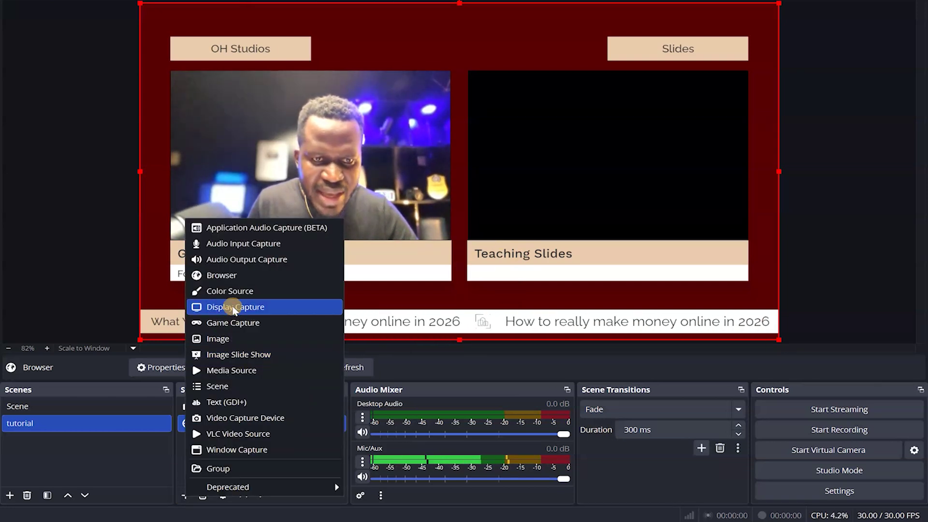
click(234, 307)
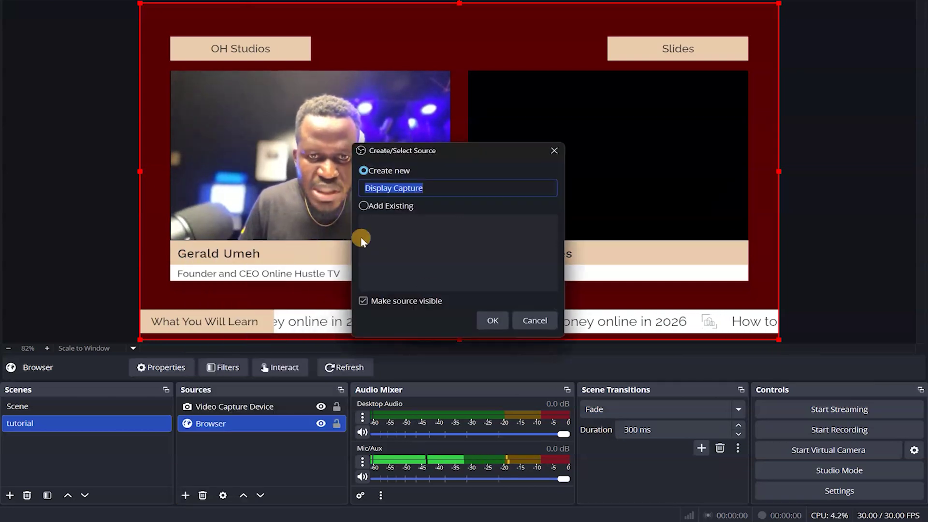
click(491, 320)
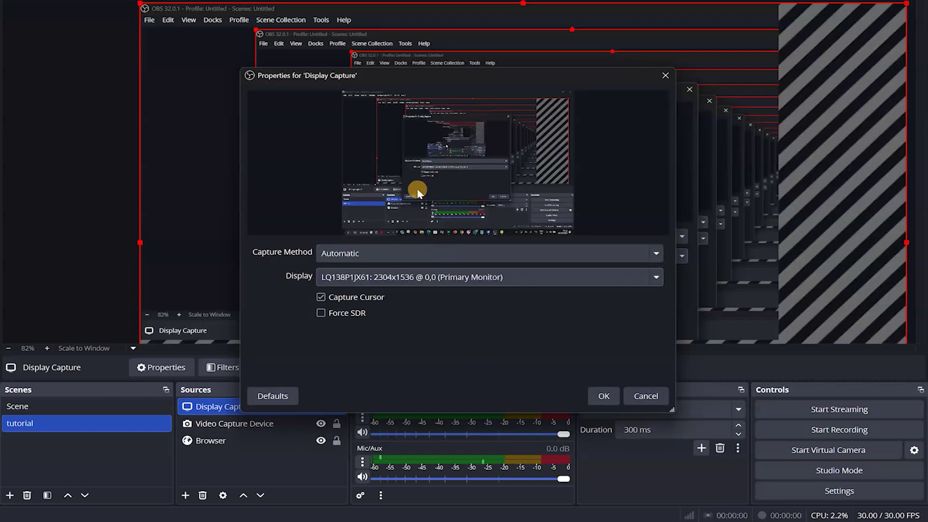
click(479, 280)
click(473, 314)
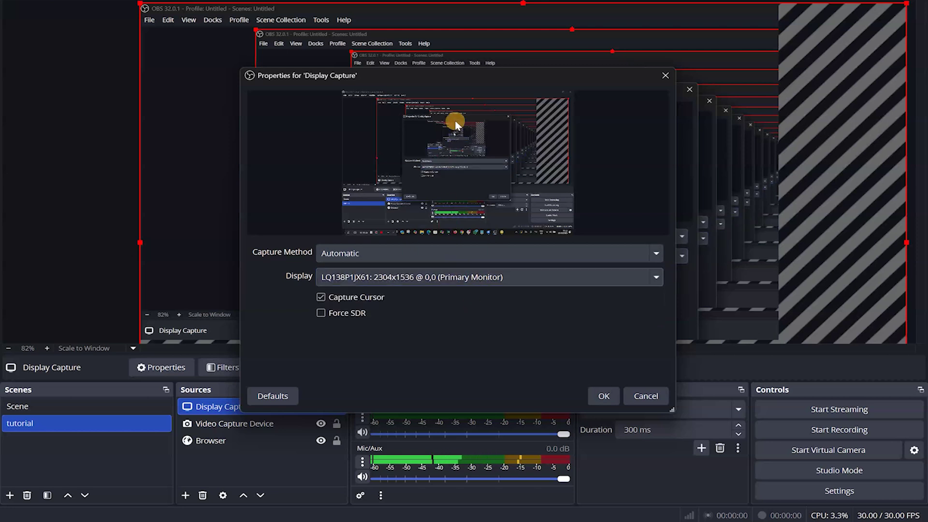
click(604, 396)
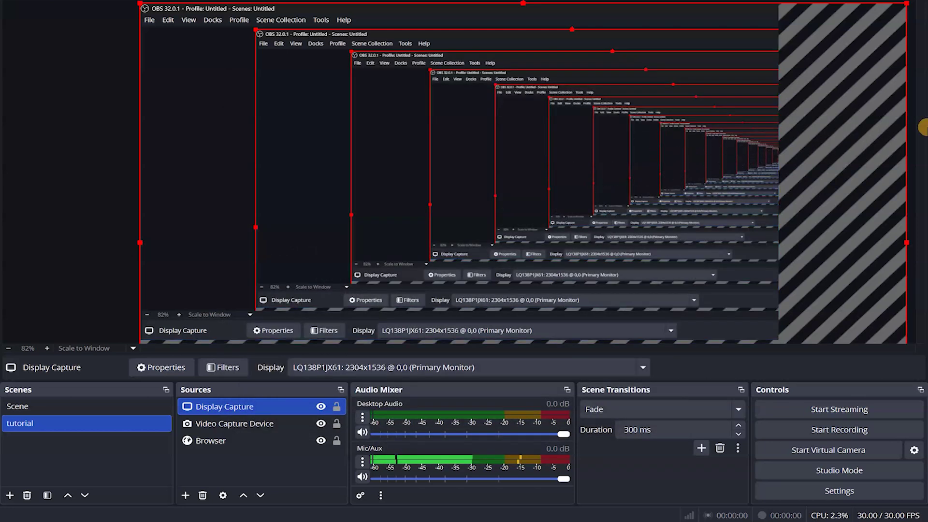
drag(906, 242, 504, 223)
drag(341, 145, 644, 202)
drag(441, 60, 467, 75)
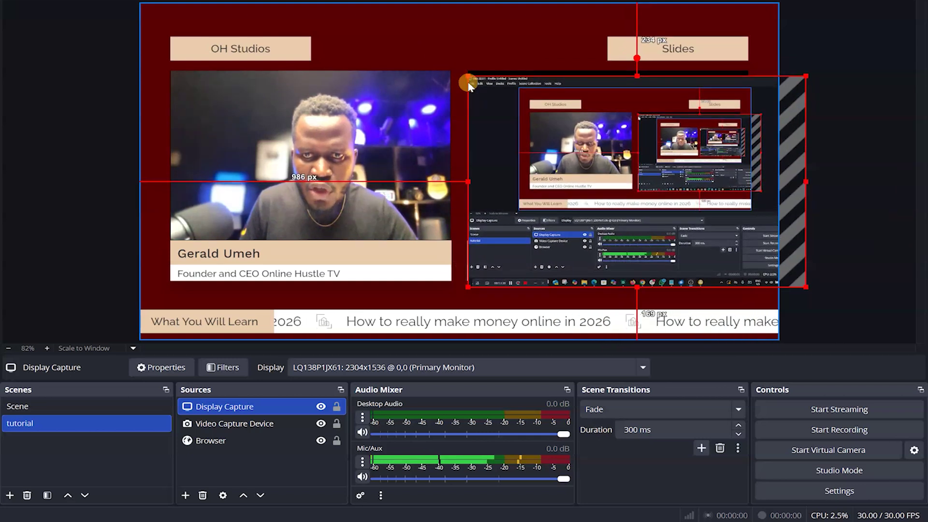
drag(592, 111, 592, 109)
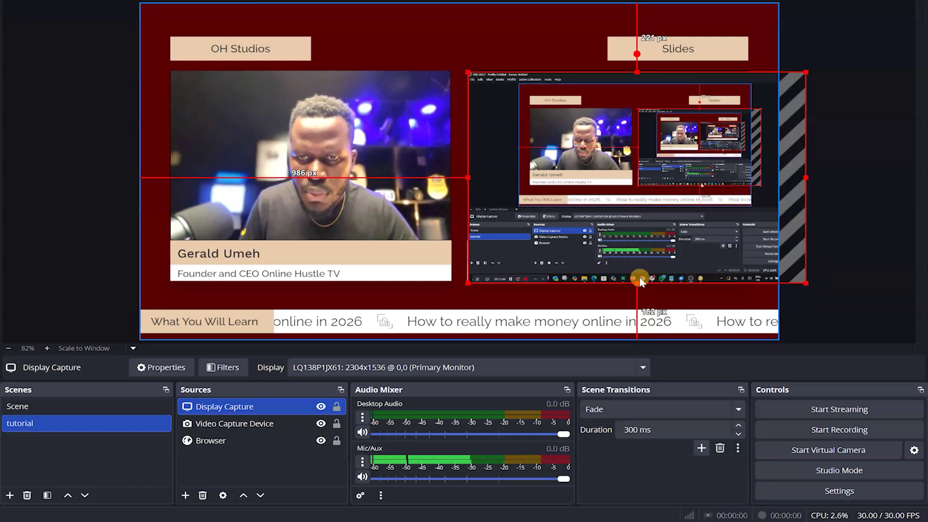
drag(637, 281, 591, 228)
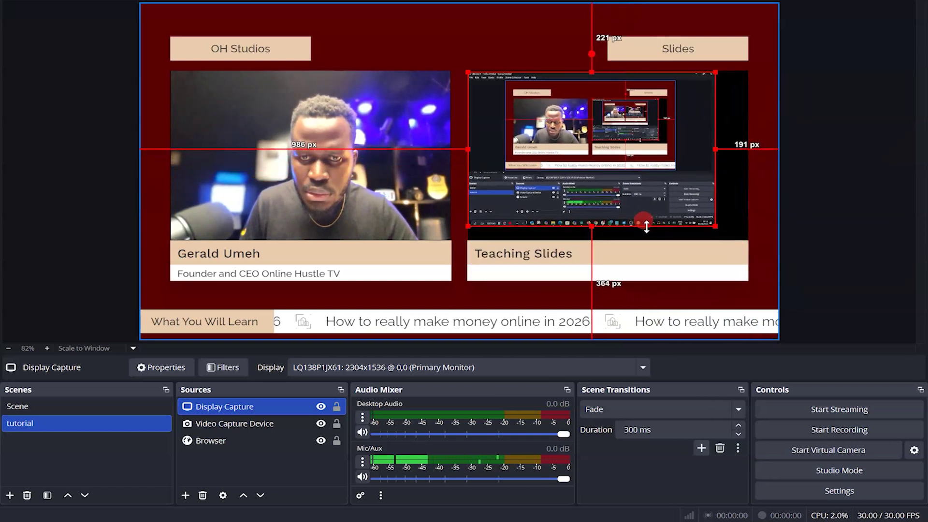
drag(715, 150, 748, 155)
click(850, 160)
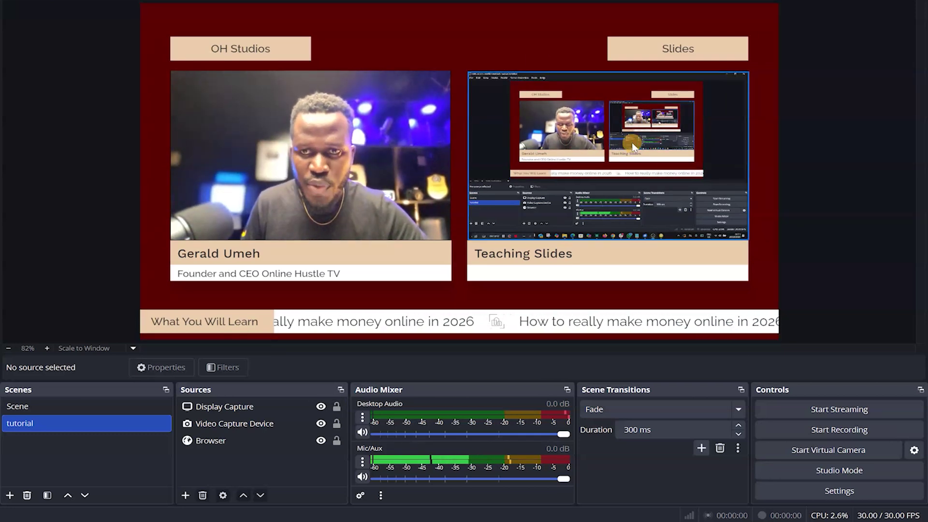
click(590, 126)
key(Delete)
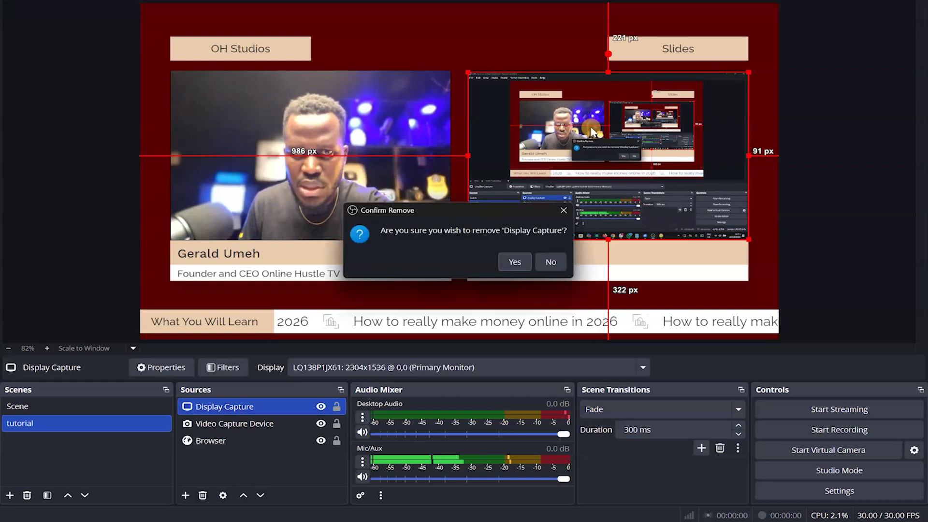
click(523, 264)
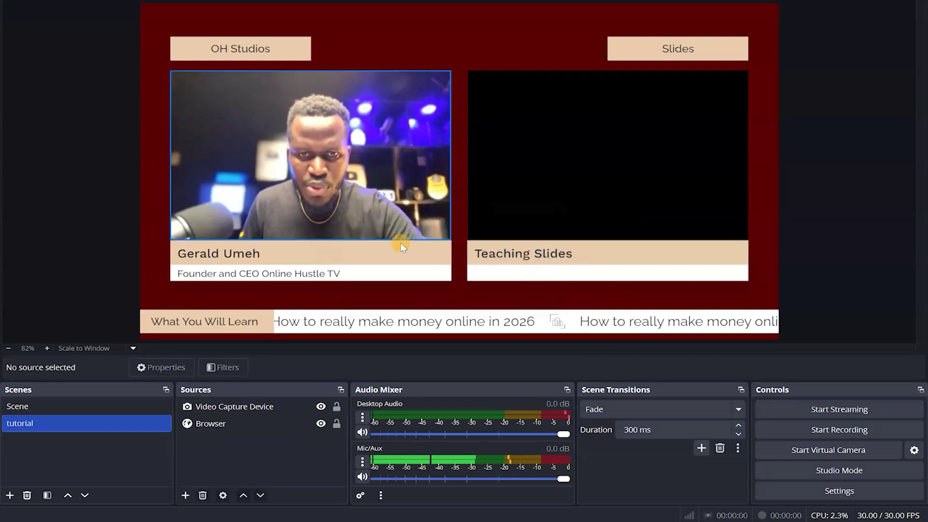
Add an Image source loading the Canada visa approved picture.
click(186, 495)
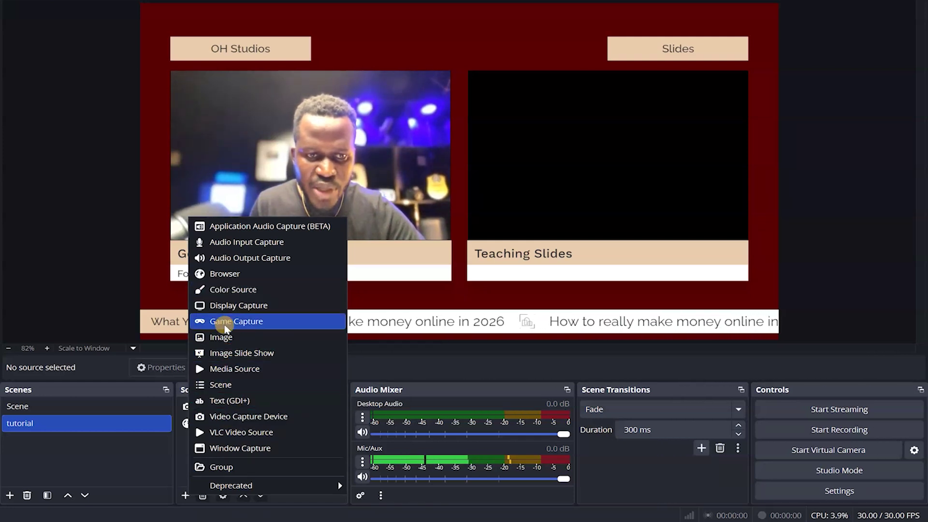
click(230, 339)
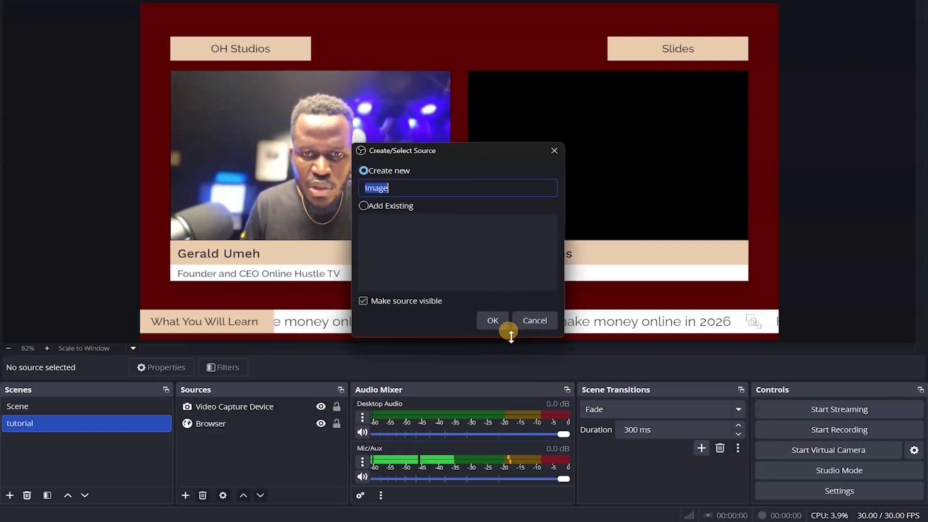
click(493, 322)
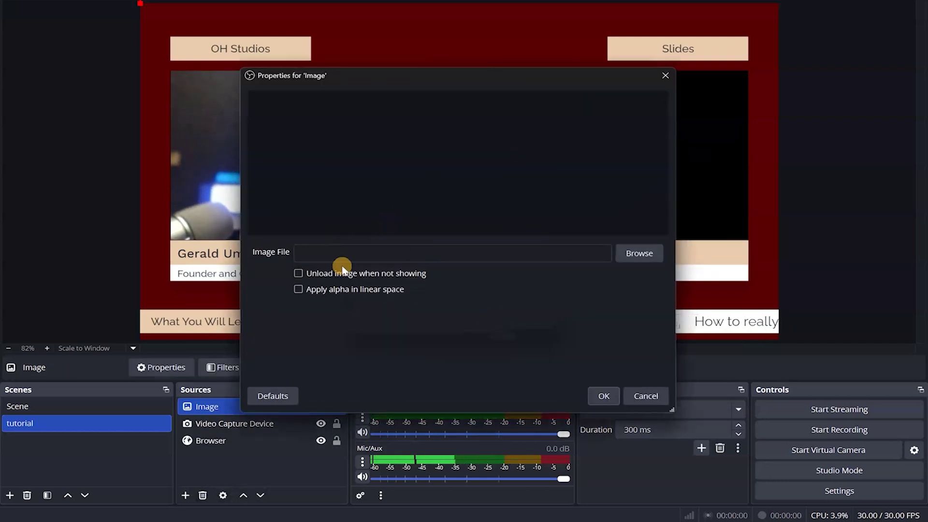
click(629, 256)
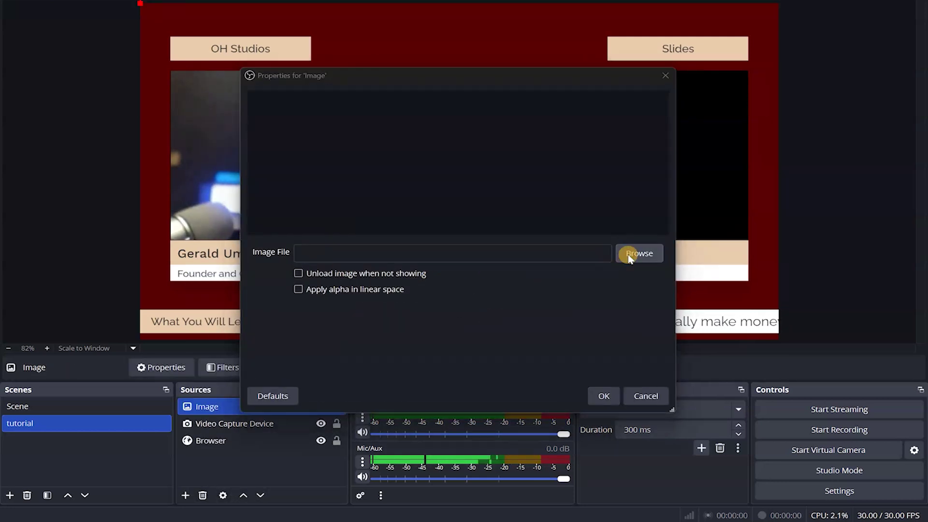
click(344, 207)
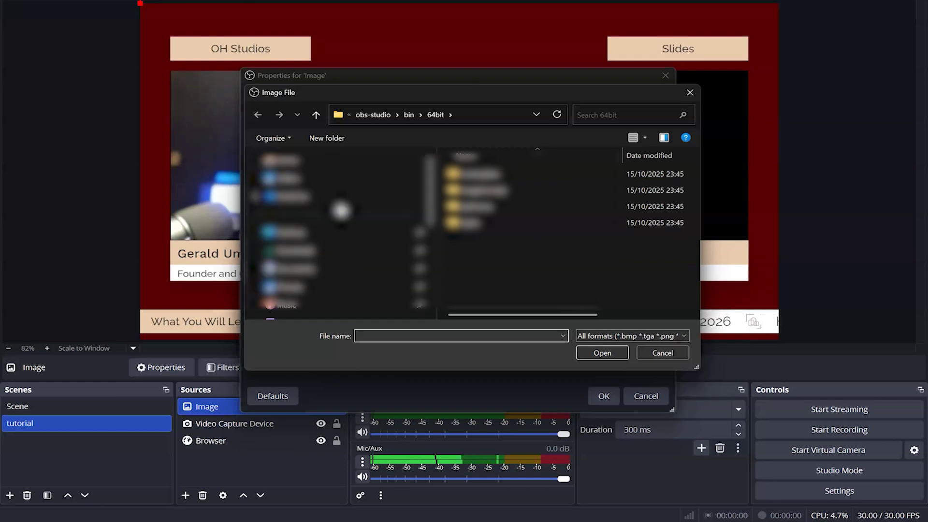
double_click(505, 202)
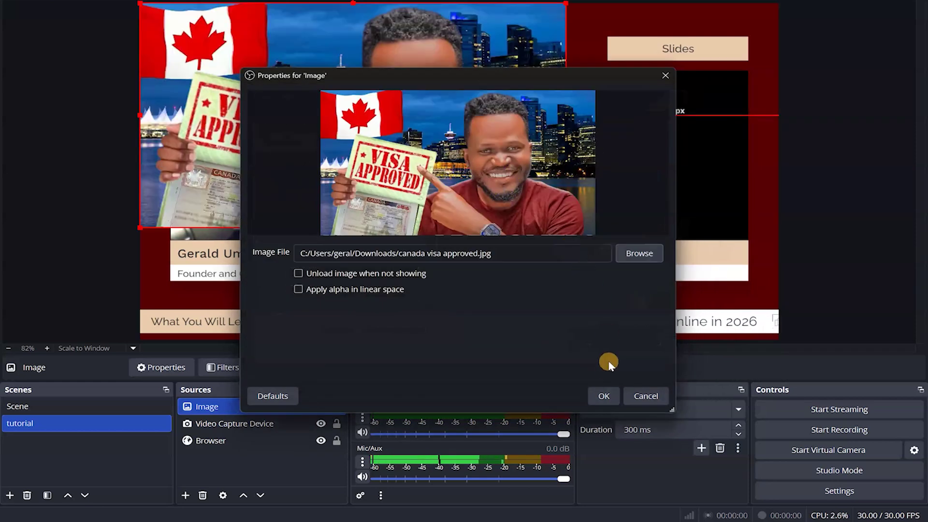
click(606, 396)
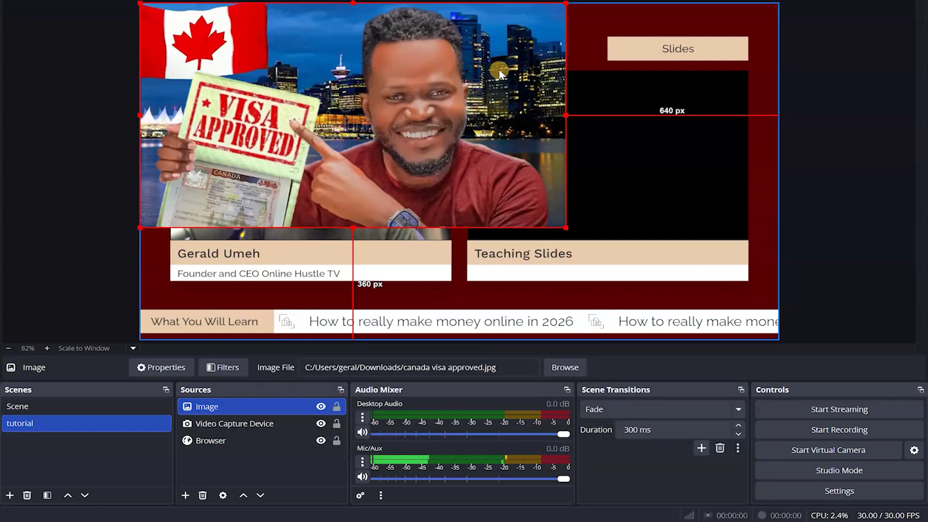
Stretch the visa image to screen, then shrink and fit it into the Slides box.
right_click(500, 72)
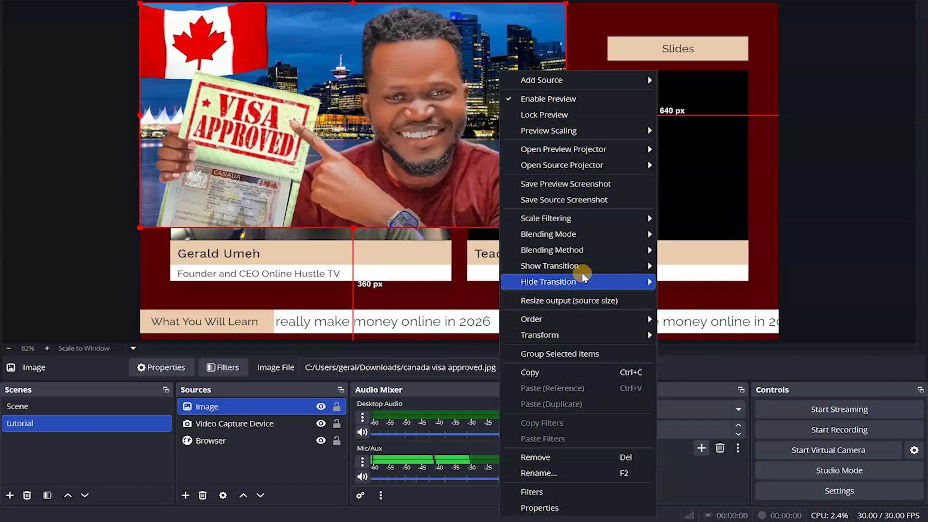
mouse_move(608, 339)
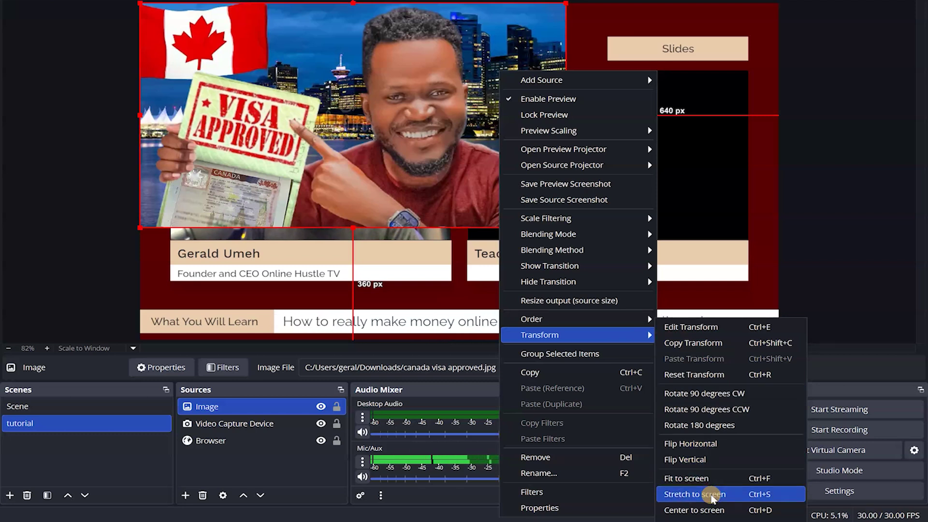
click(712, 494)
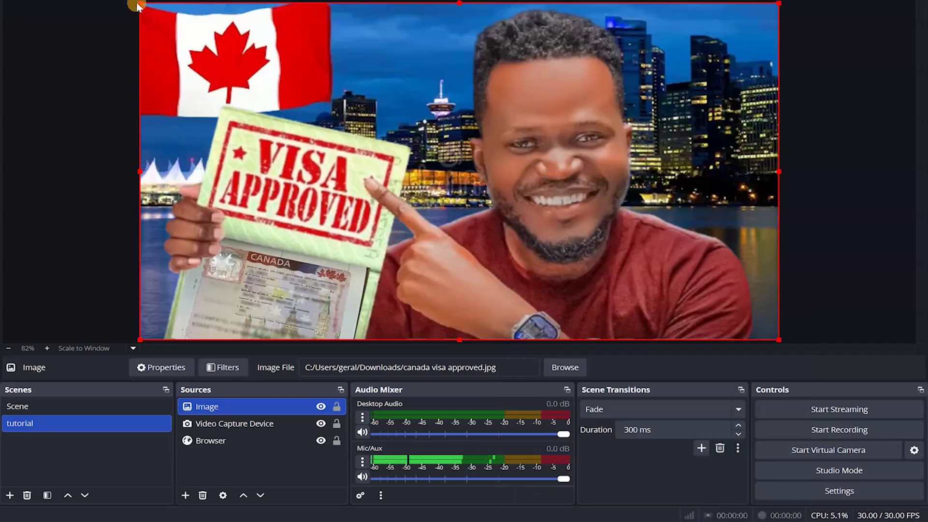
drag(138, 2, 466, 174)
drag(569, 231, 584, 133)
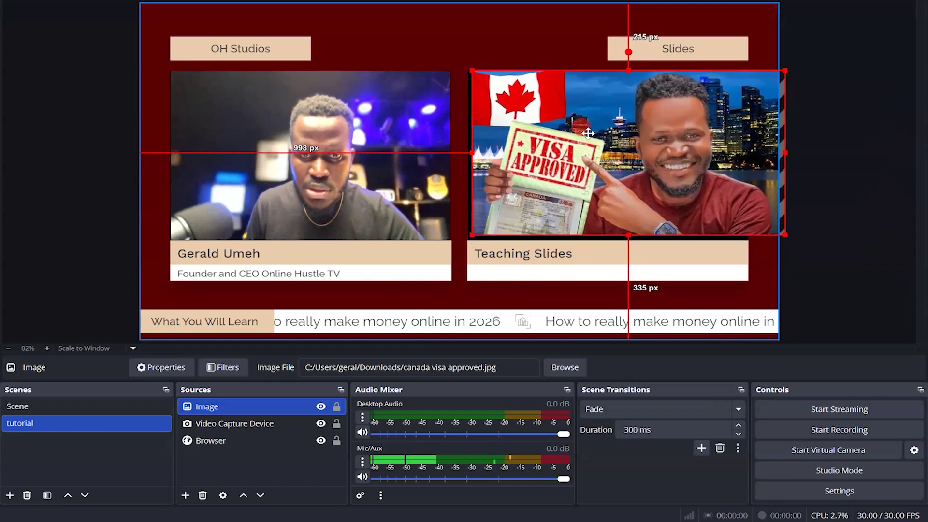
drag(783, 154, 749, 155)
click(824, 205)
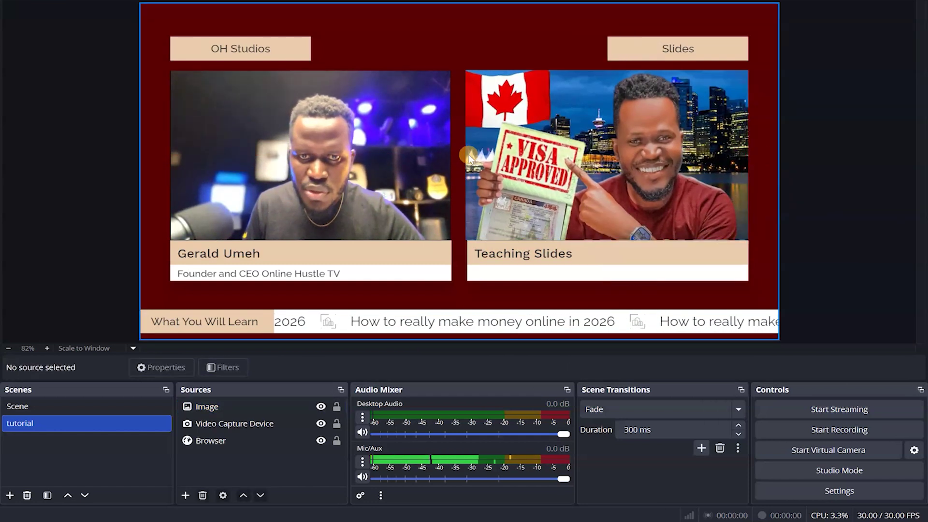
click(486, 163)
drag(464, 156, 467, 155)
click(814, 190)
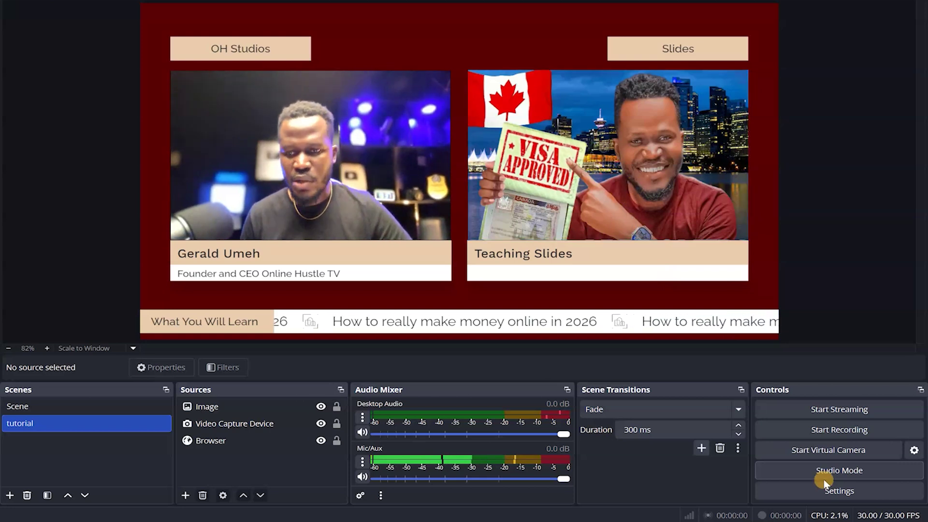
Enable Studio Mode in OBS and open the Stream Pack Two Box Control tab in overlays.uno.
click(841, 469)
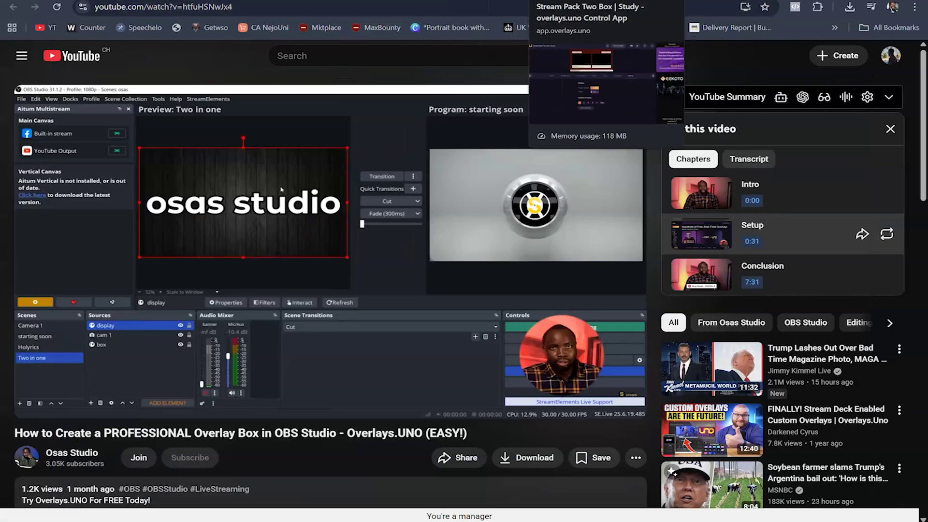
click(570, 0)
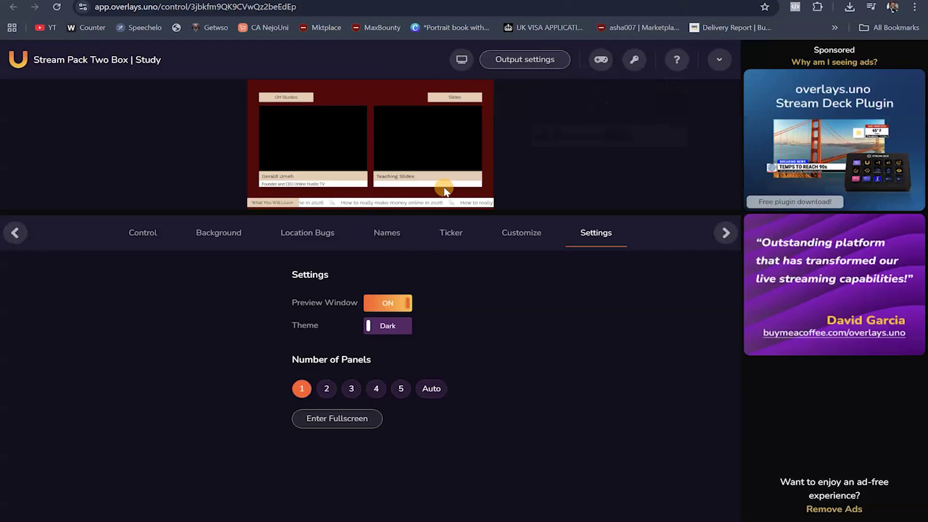
click(149, 233)
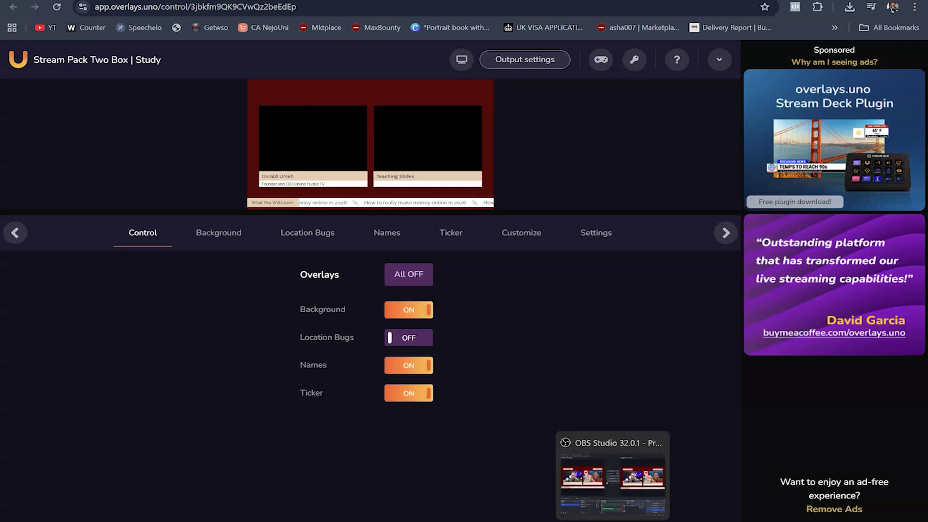
click(642, 485)
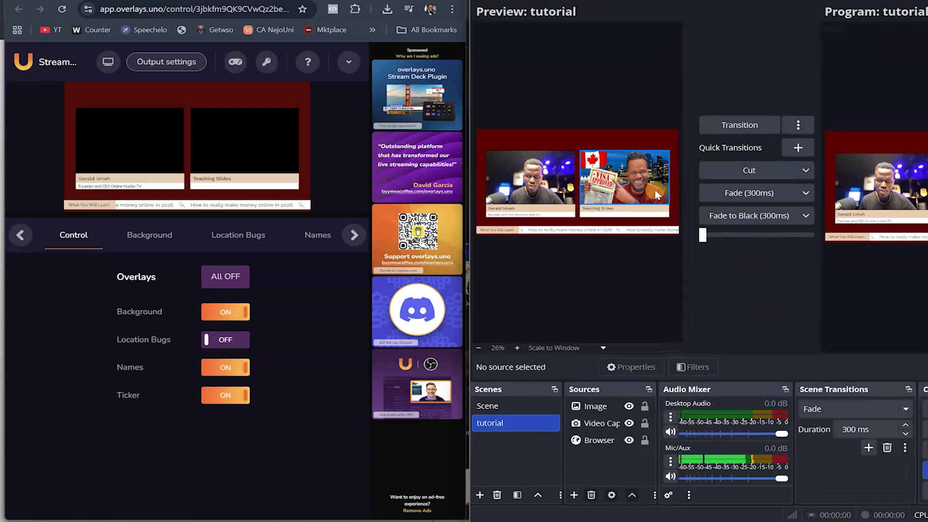
Turn Location Bugs on and switch Background and Ticker off on the two-box overlay.
click(219, 343)
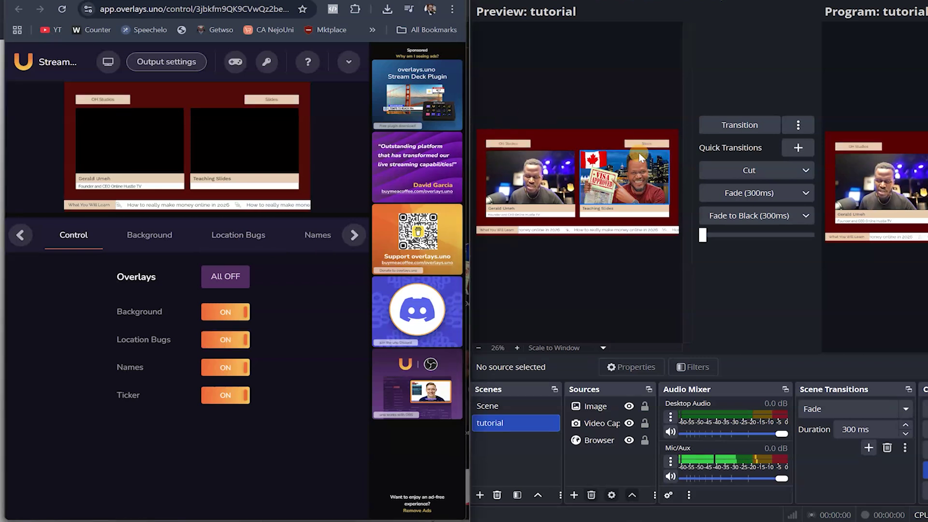
click(219, 315)
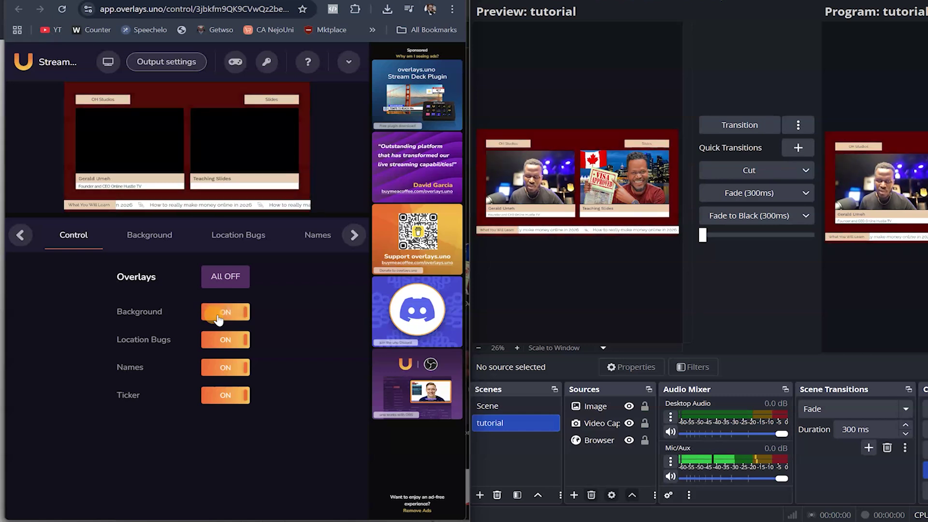
click(219, 315)
click(536, 202)
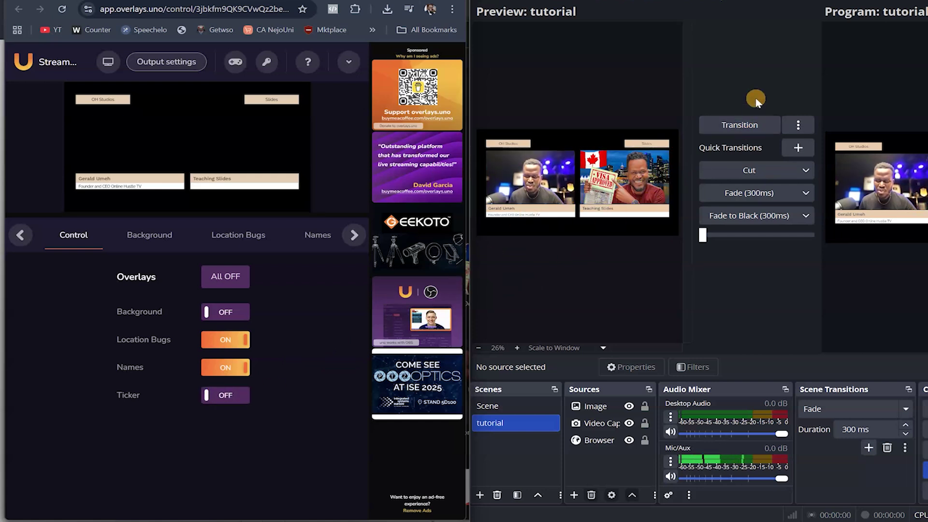
key(super+Down)
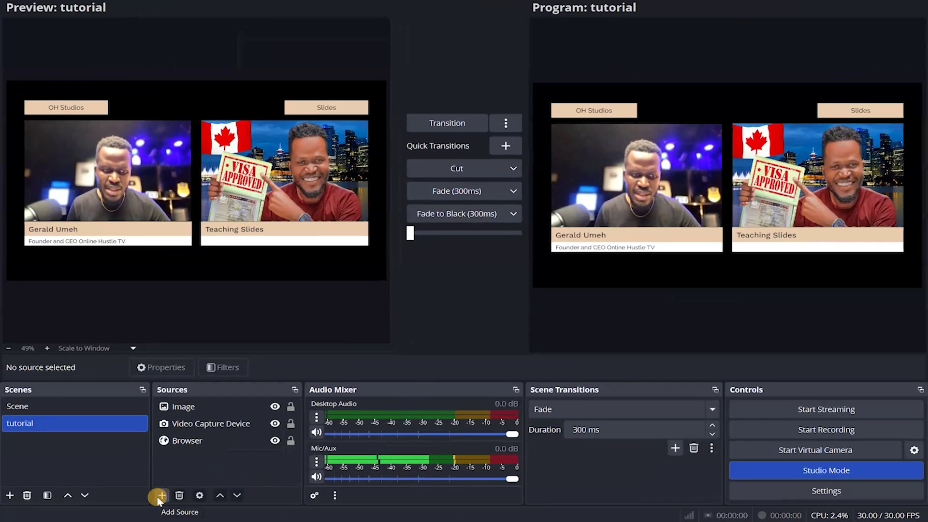
Create an empty scene named 'news', replacing the mistyped 'food' name.
click(10, 496)
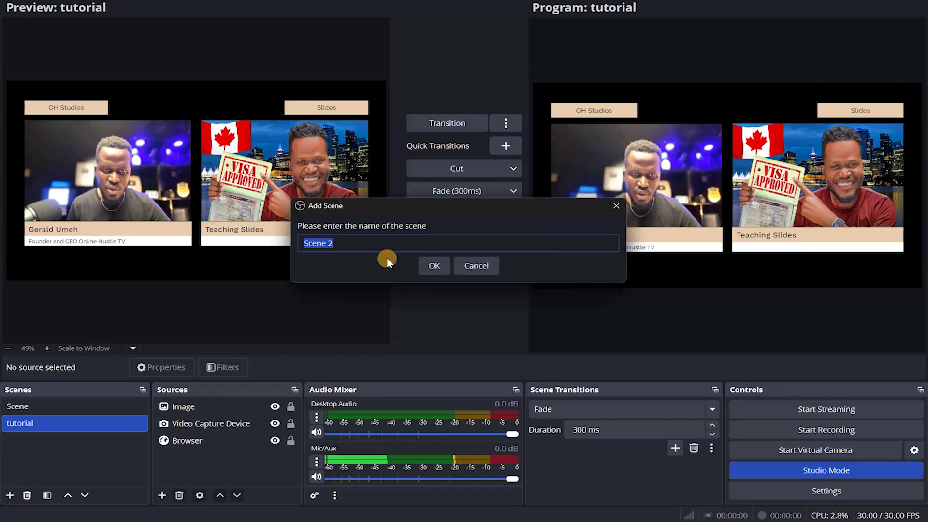
text(fo)
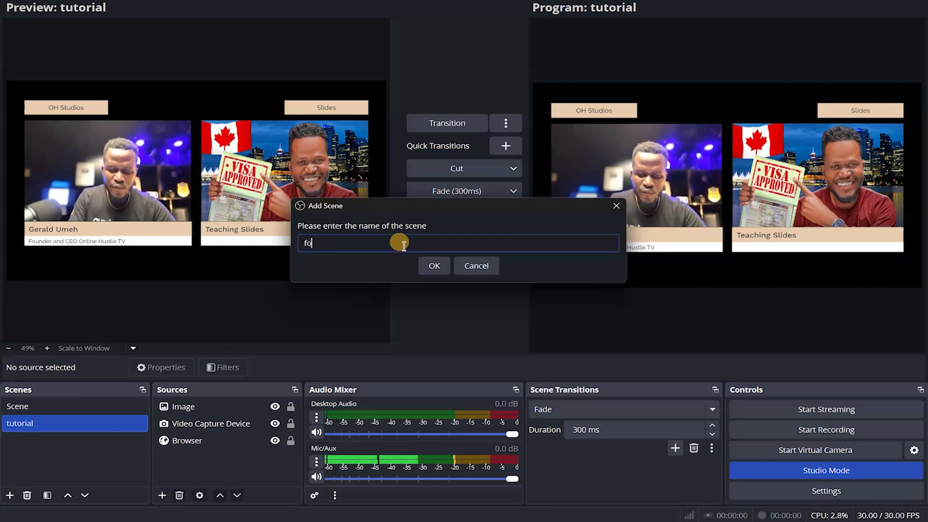
text(od)
key(BackSpace)
key(BackSpace)
key(BackSpace)
key(BackSpace)
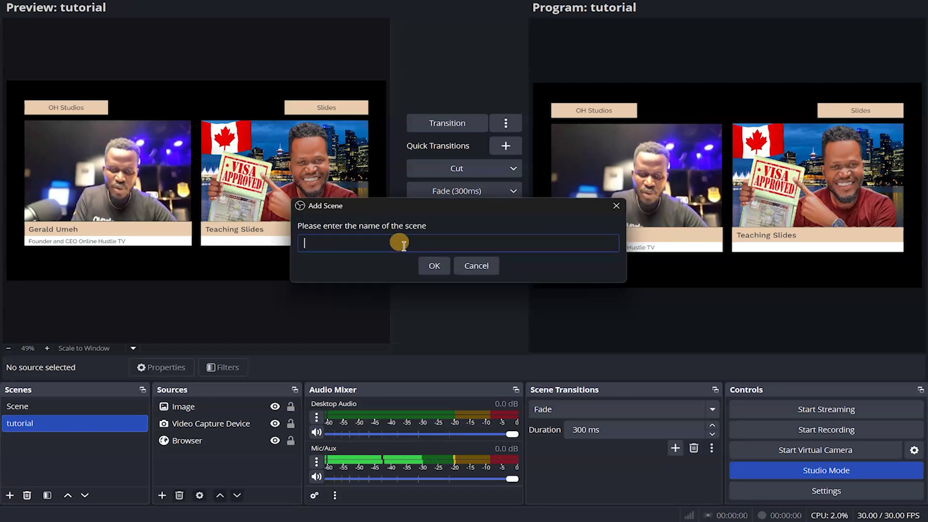
text(news)
key(Return)
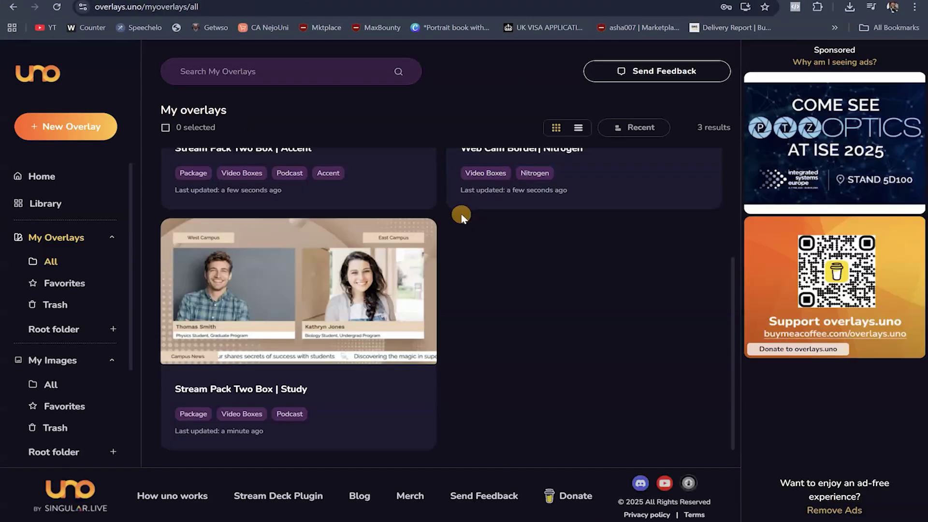
Open the Web Cam Border | Nitrogen control page from its card's three-dot menu in My Overlays.
scroll(460, 216, up, 3)
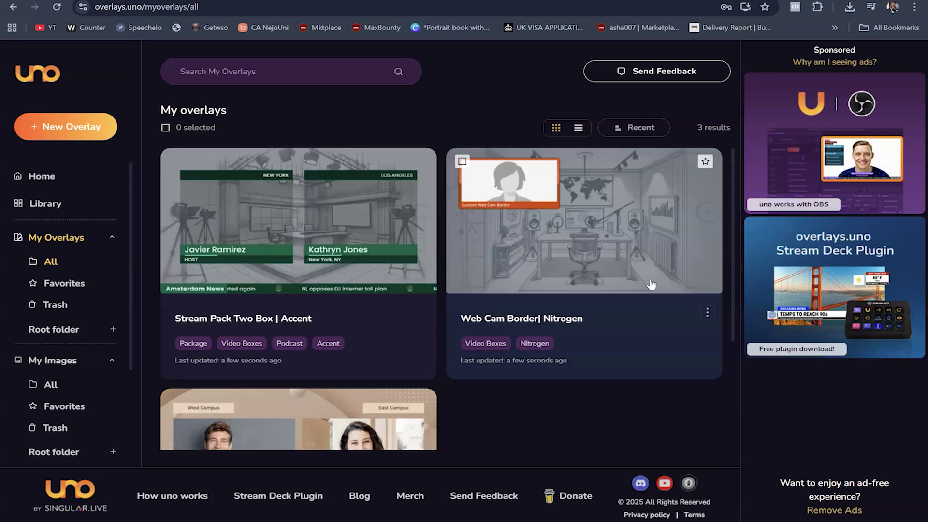
click(707, 313)
click(661, 169)
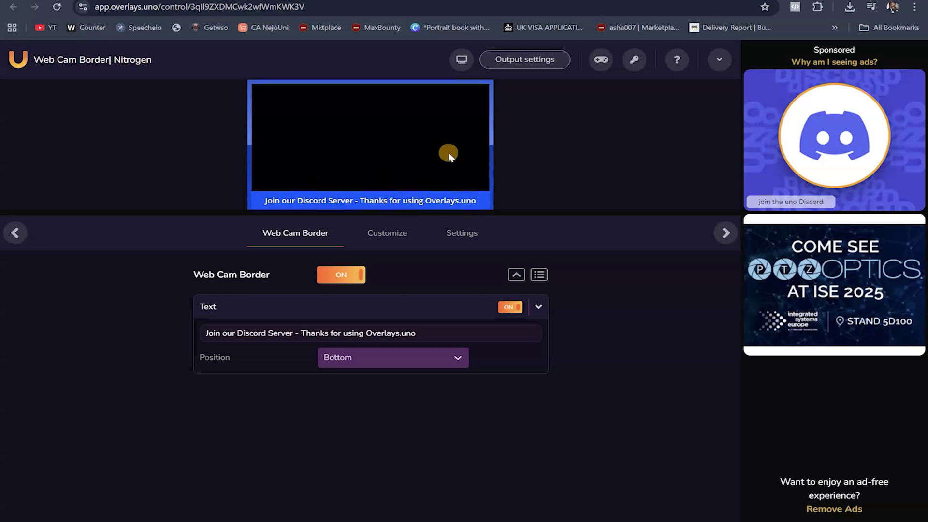
Replace the border caption with "Thank you for joining my live stream", fixing the typo.
click(399, 233)
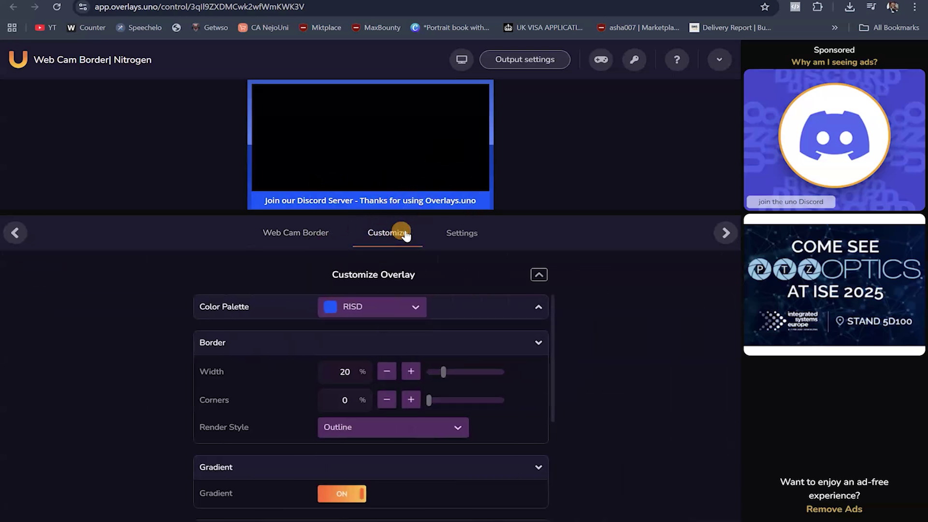
click(467, 237)
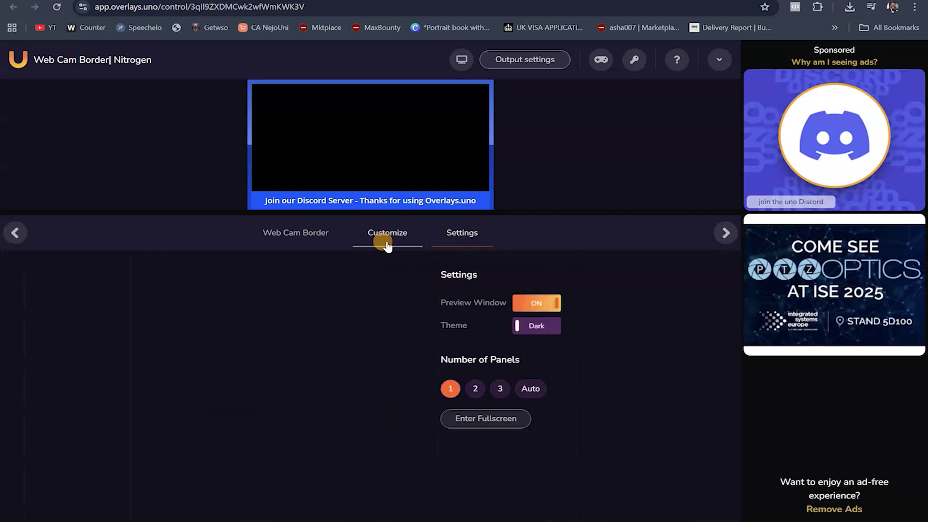
click(387, 244)
click(295, 233)
triple_click(308, 334)
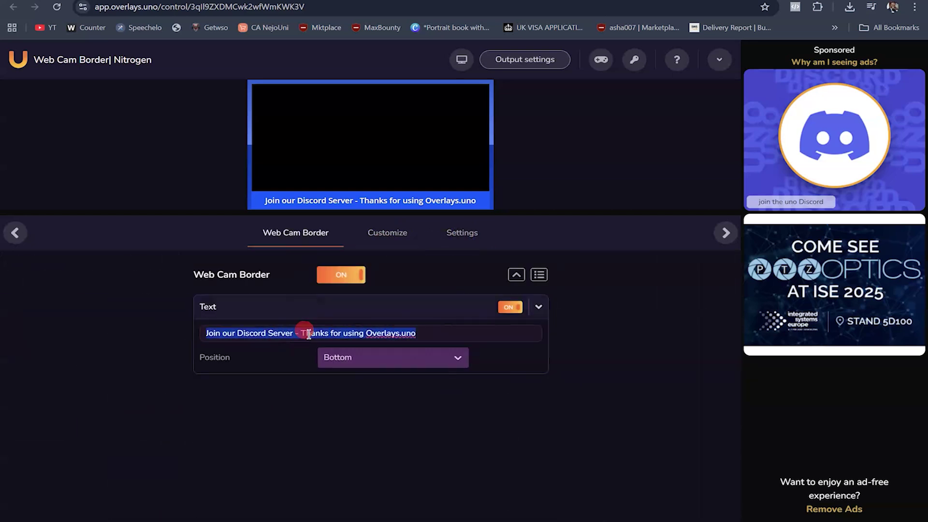
text(Thank you for hjoing my l)
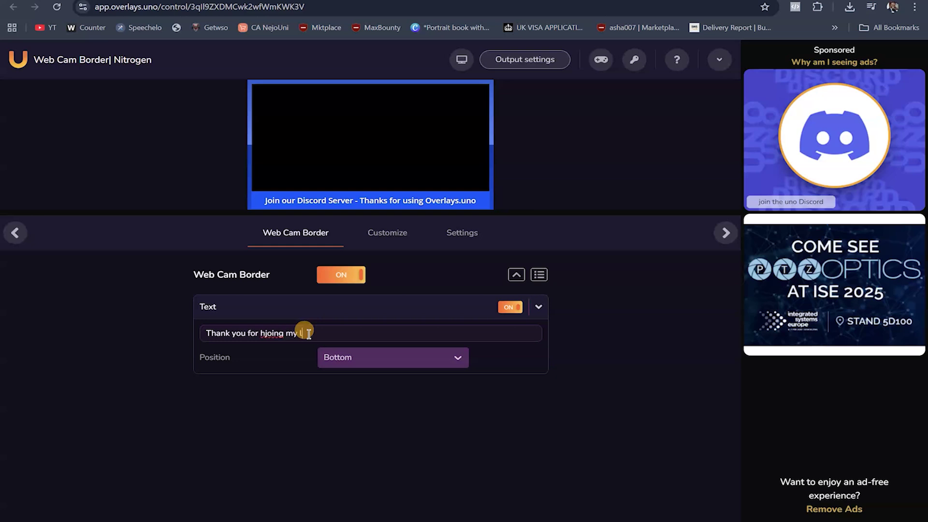
double_click(270, 334)
text(joining)
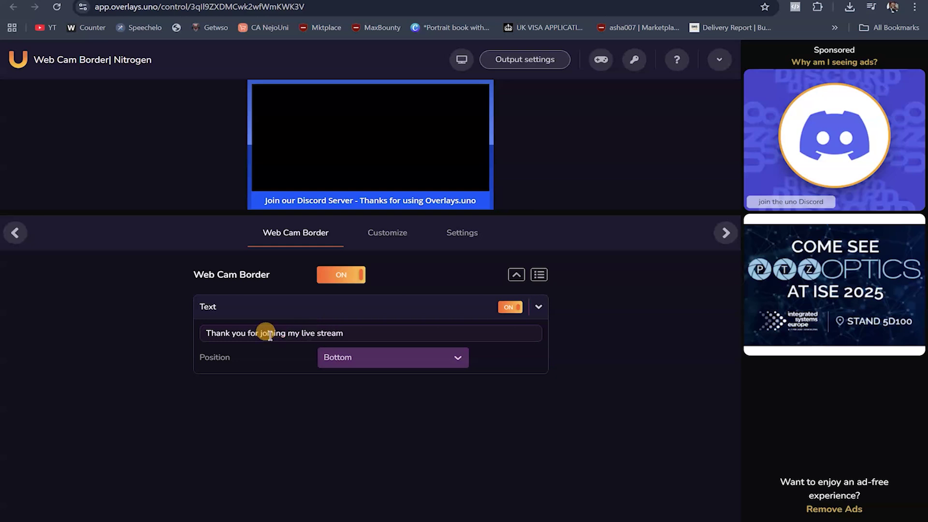
Set the caption position to Top and toggle the caption off and back on.
click(380, 358)
click(367, 383)
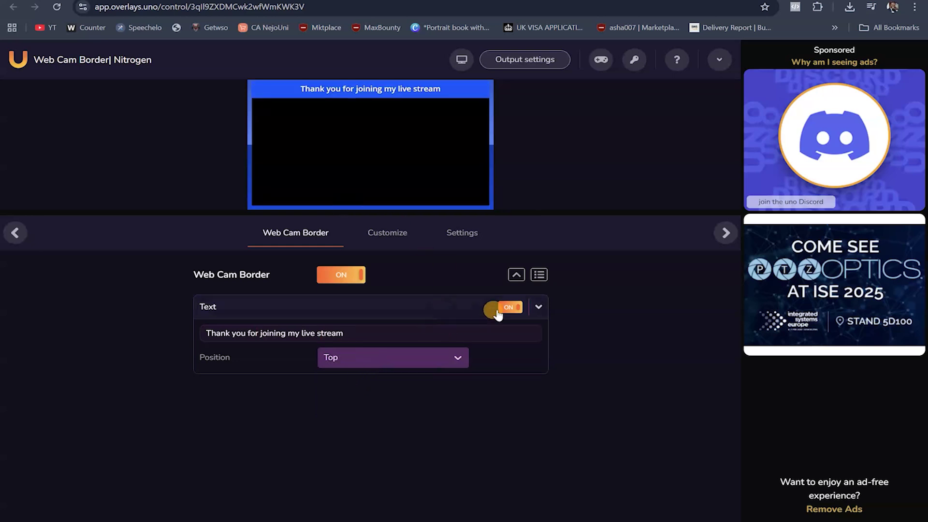
click(513, 308)
click(513, 308)
Copy the overlay's output URL from Output settings and return to OBS Studio.
click(530, 61)
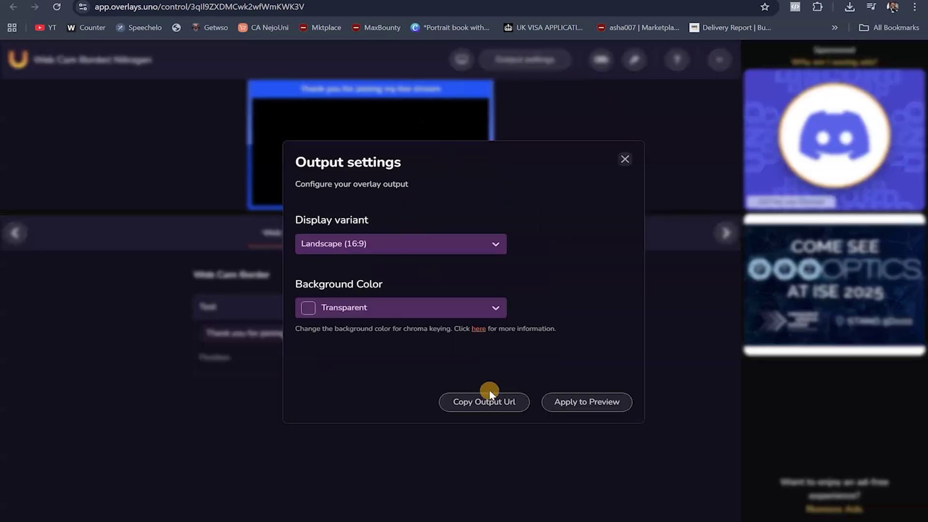
click(491, 404)
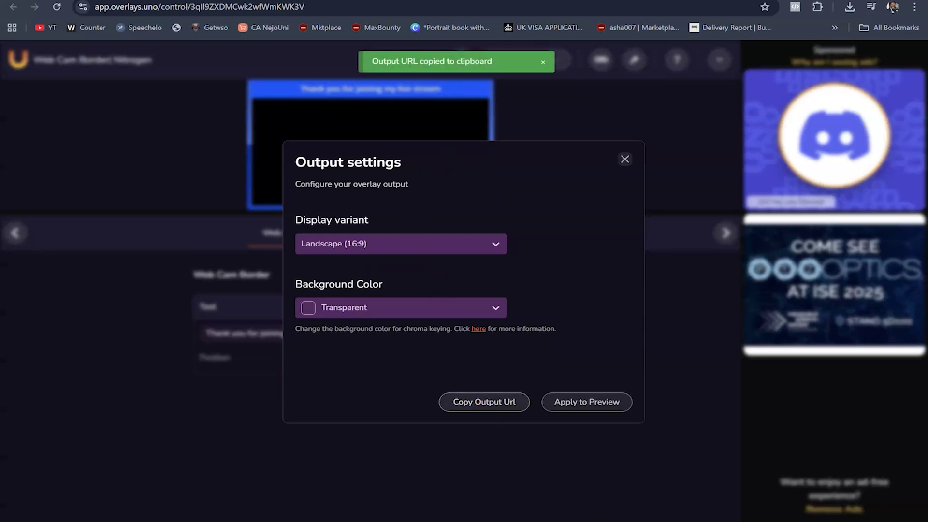
click(613, 495)
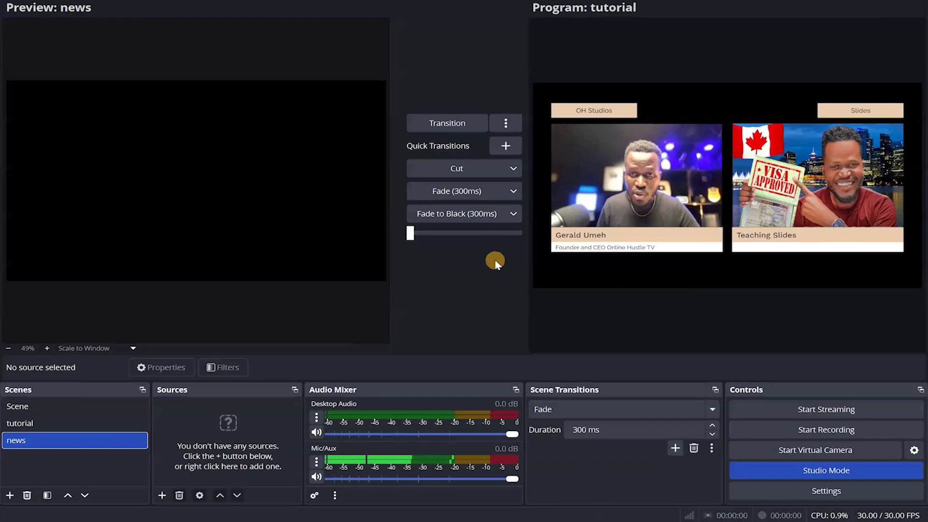
Add a new Browser source to the news scene with the overlays.uno output URL pasted in.
click(162, 496)
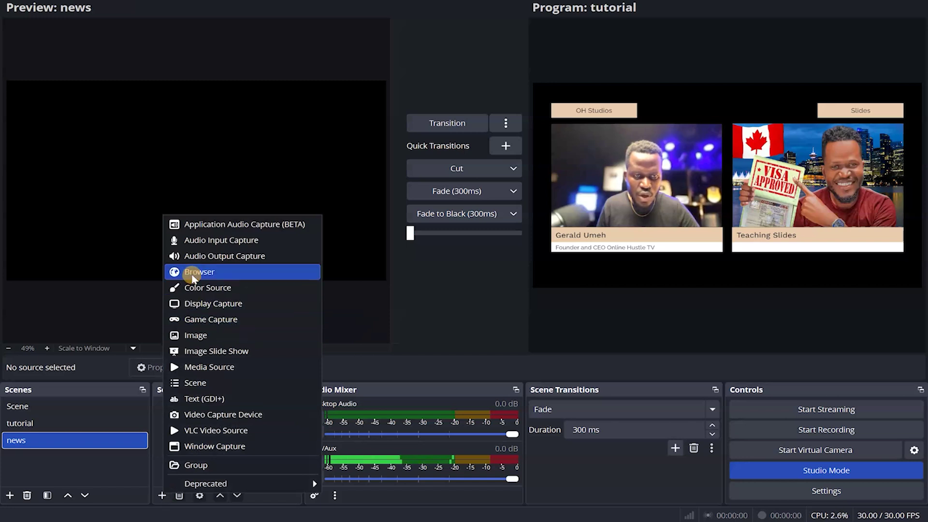
click(193, 274)
click(491, 319)
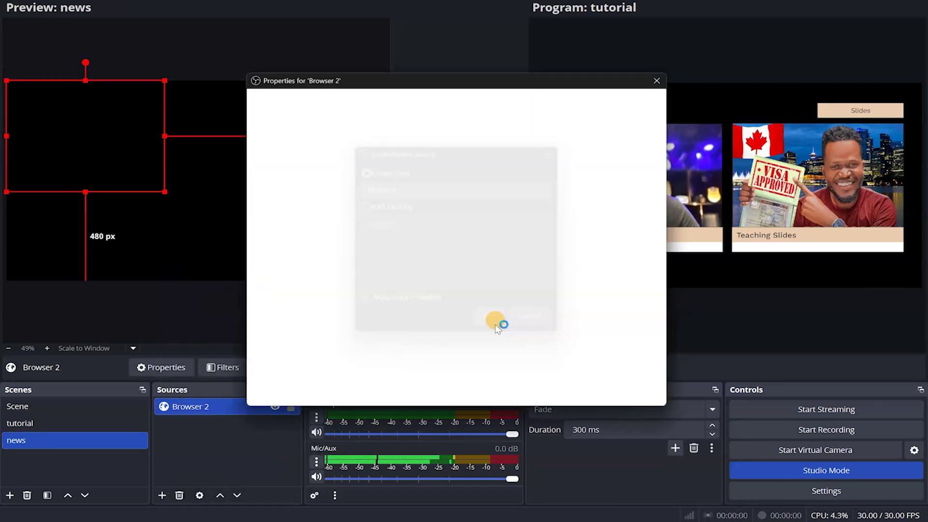
triple_click(394, 269)
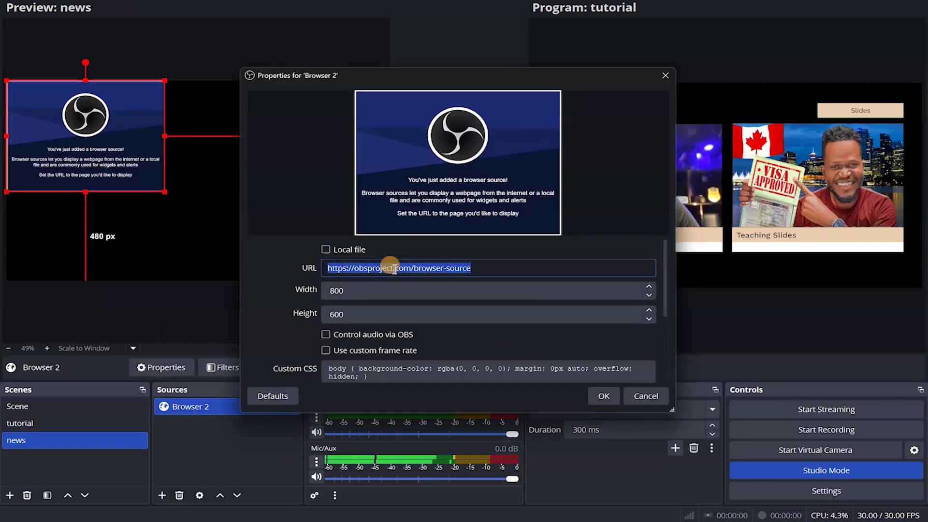
key(ctrl+v)
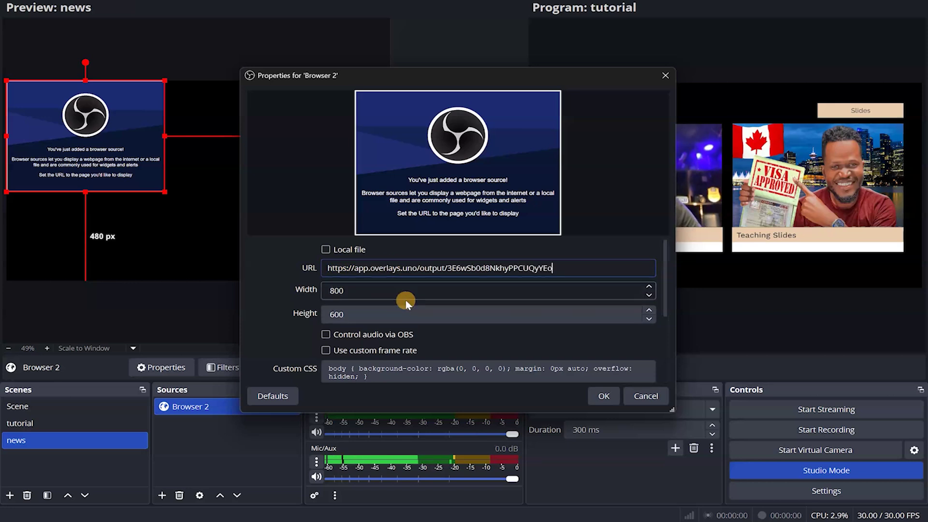
Set the browser source to 1920×1080, clear its custom CSS, and apply.
click(371, 288)
drag(371, 288, 314, 285)
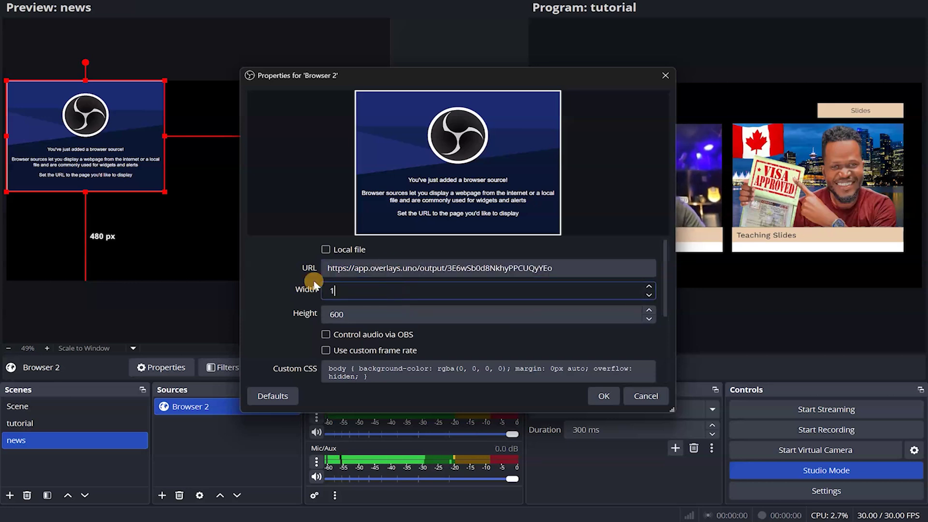
text(1920)
key(Tab)
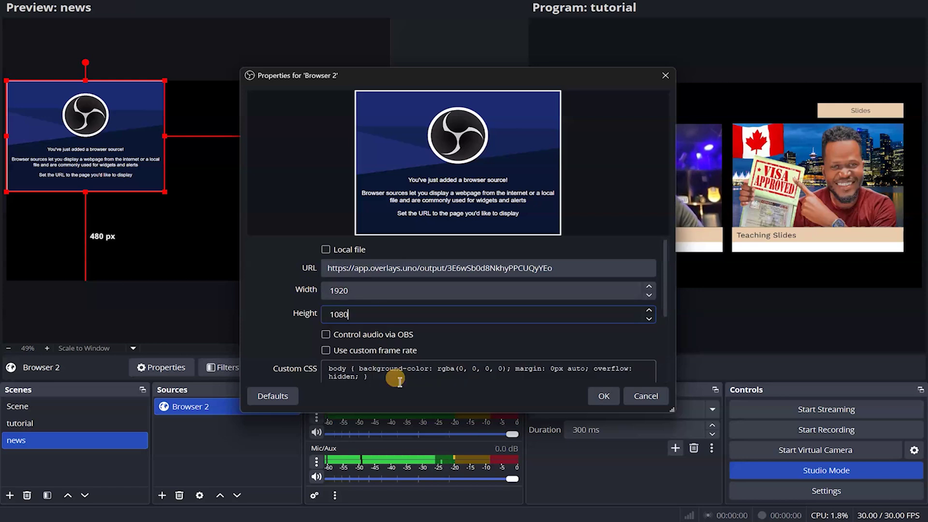
click(367, 377)
key(ctrl+a)
key(BackSpace)
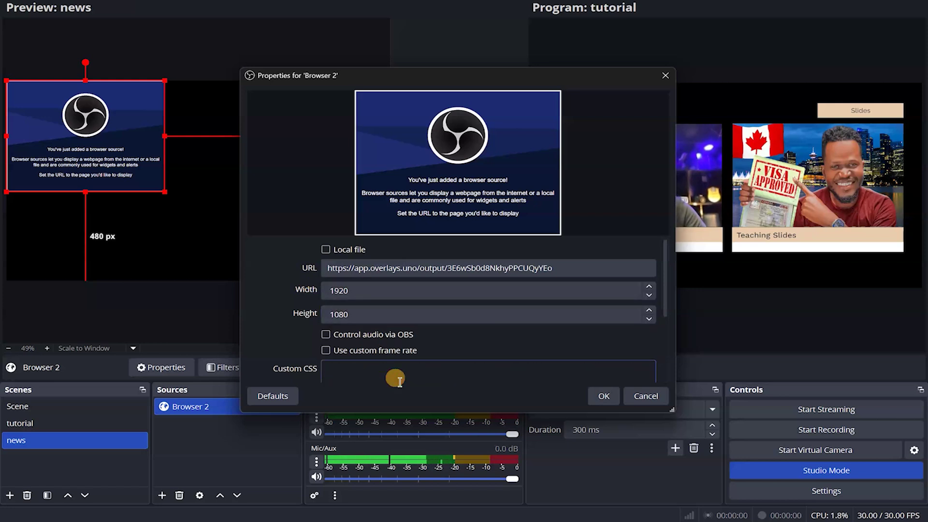
scroll(605, 326, down, 3)
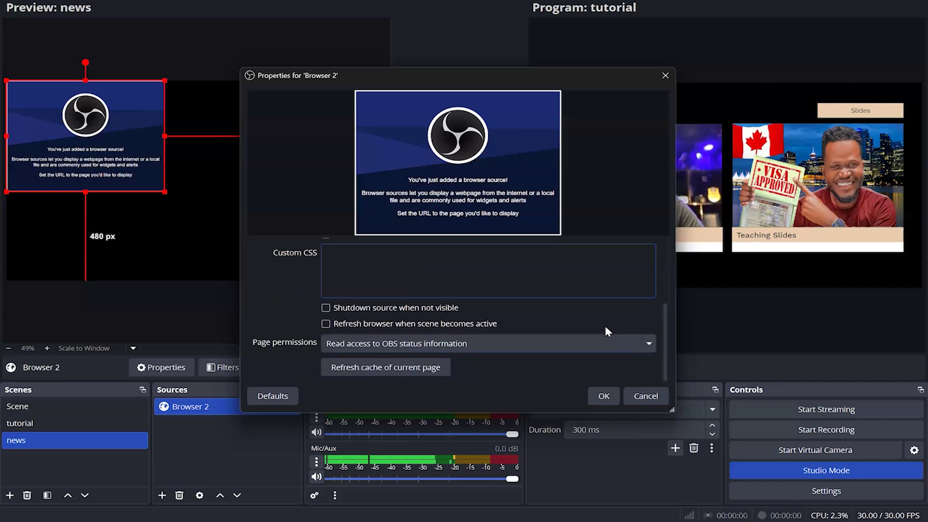
click(603, 396)
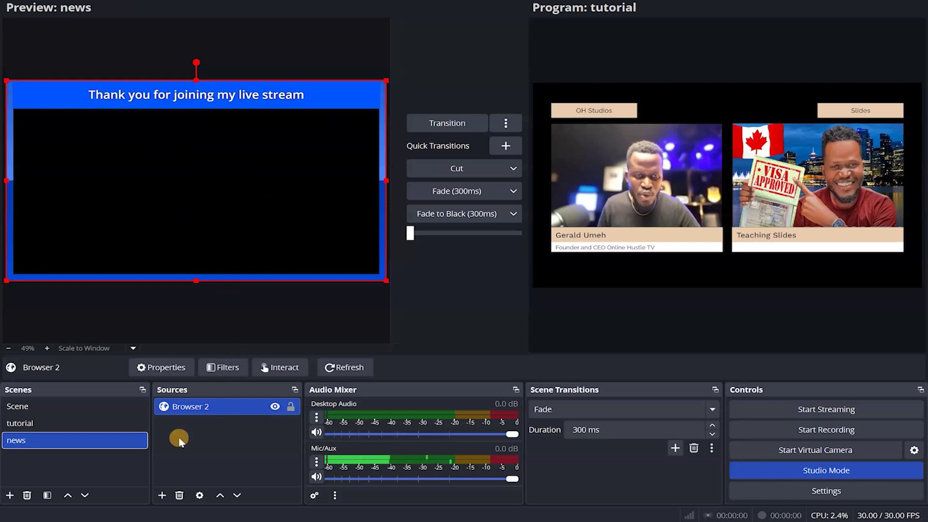
Add a Video Capture Device 2 webcam source to the news scene with default properties.
click(162, 495)
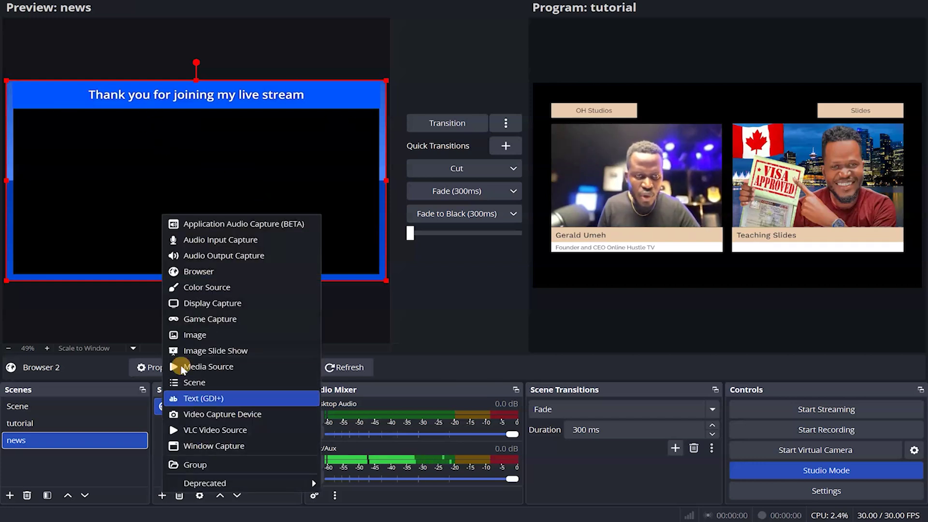
click(226, 416)
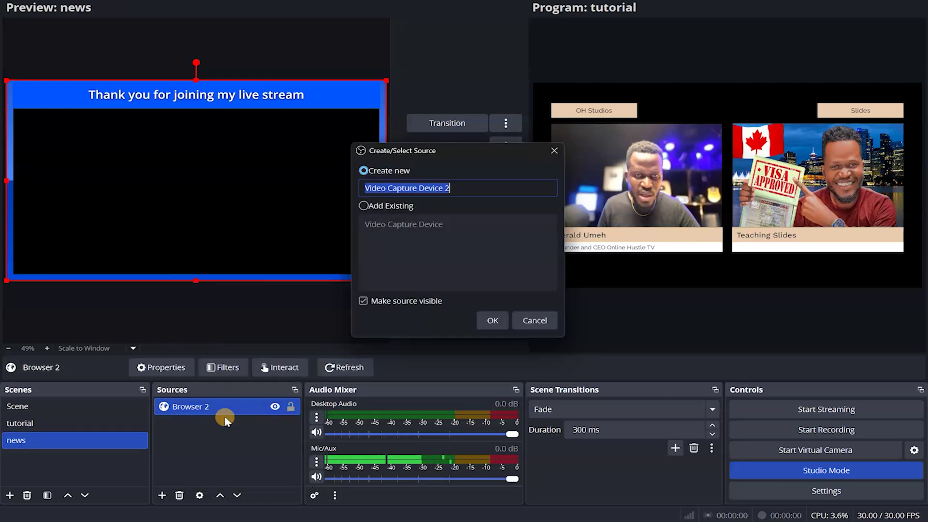
click(493, 320)
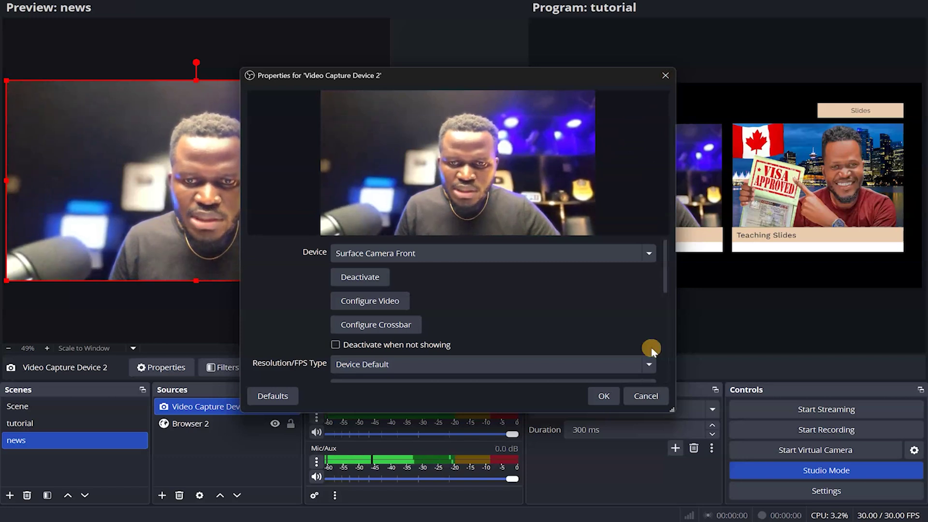
click(603, 395)
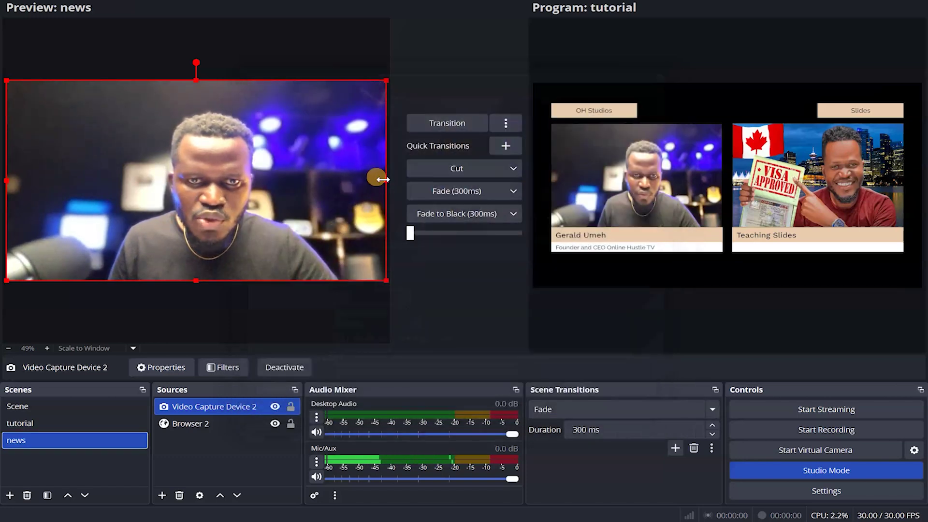
Resize the webcam to fit inside the blue border, below the thank-you banner.
drag(384, 178, 379, 175)
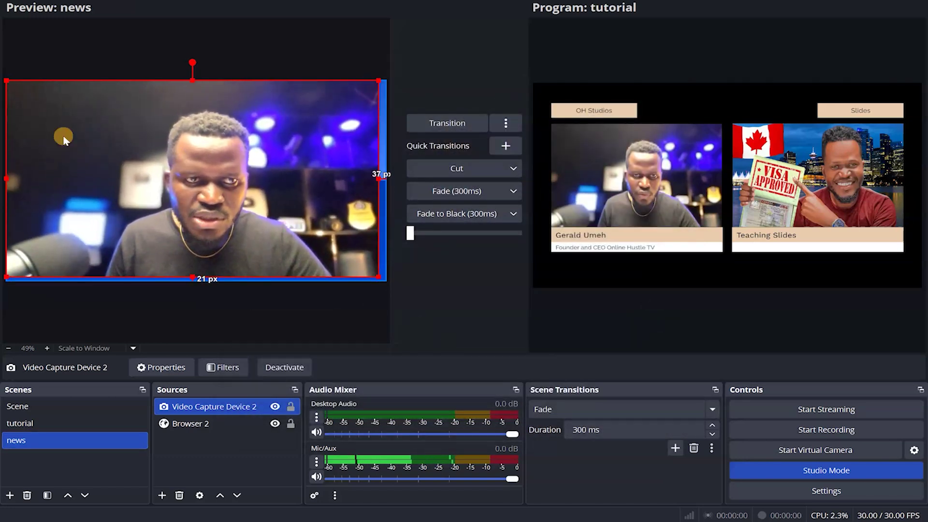
drag(7, 87, 13, 84)
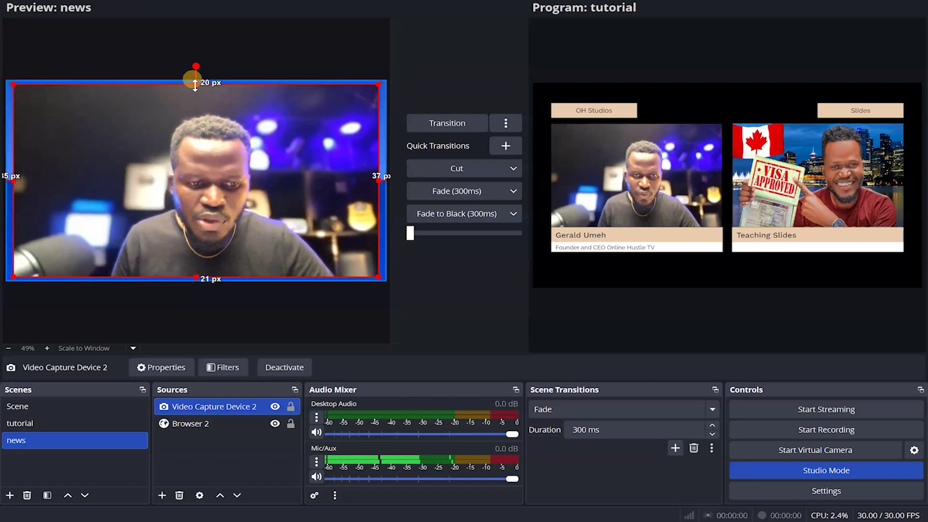
drag(195, 83, 189, 109)
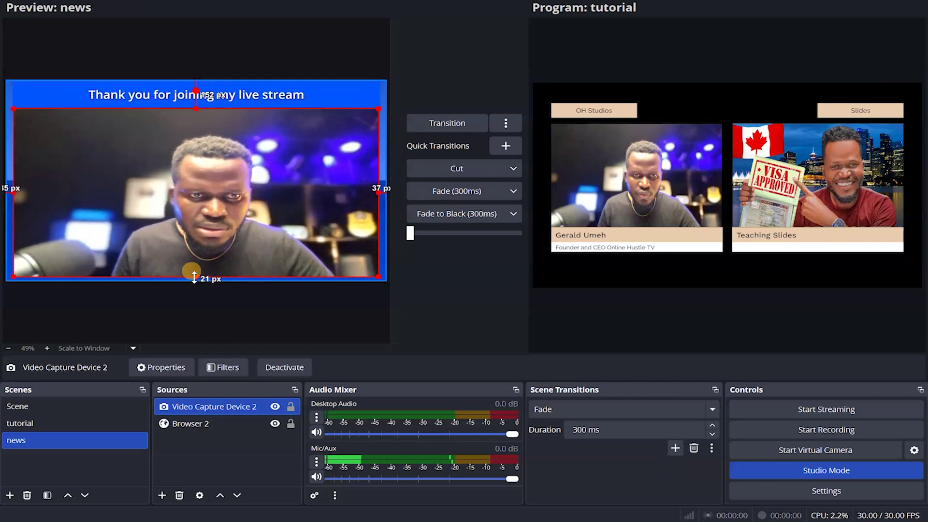
drag(196, 276, 200, 273)
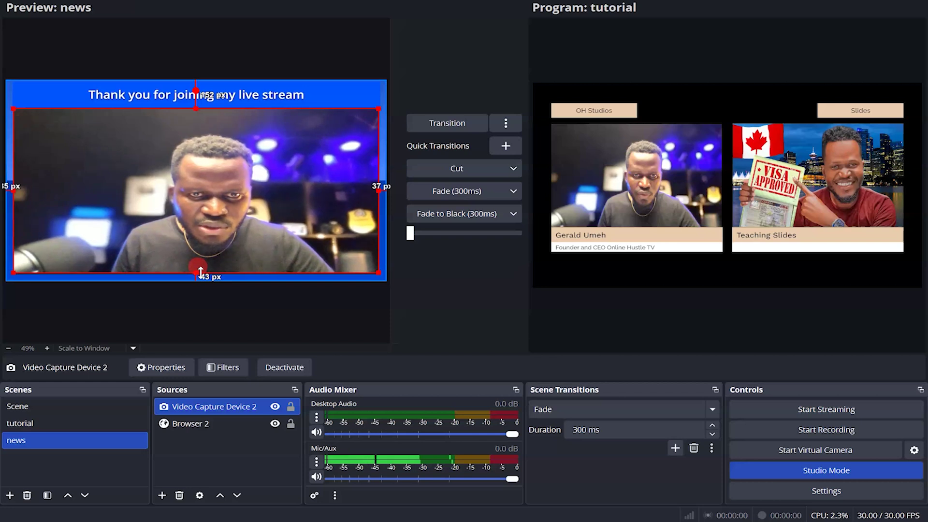
click(271, 334)
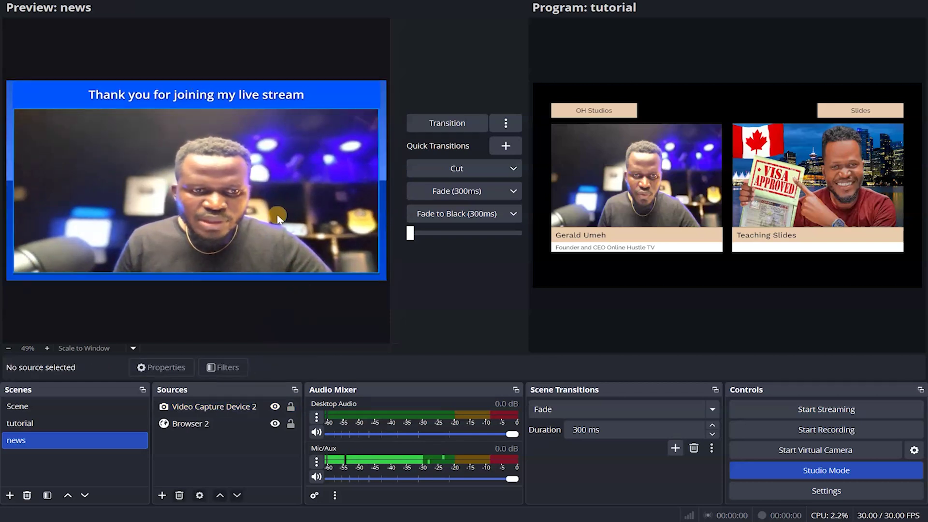
Transition the news scene live and back to tutorial, twice over.
click(441, 121)
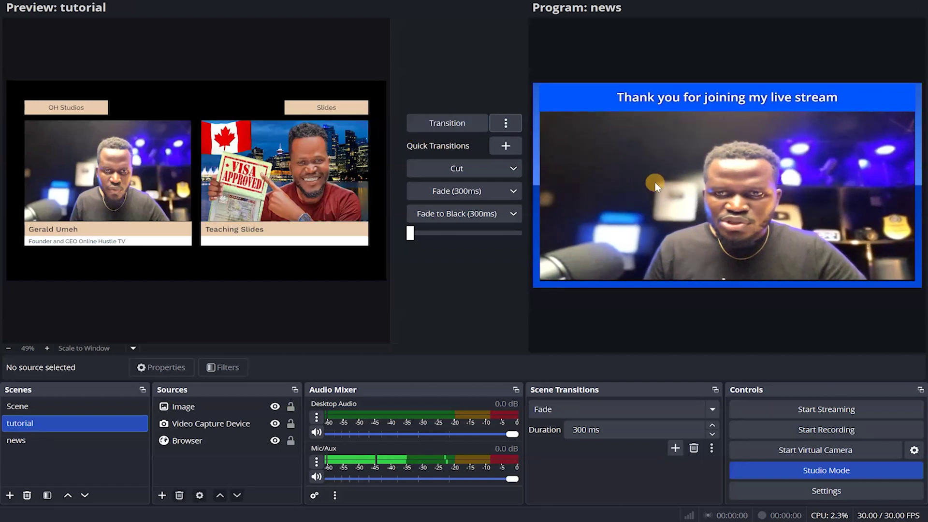
click(449, 124)
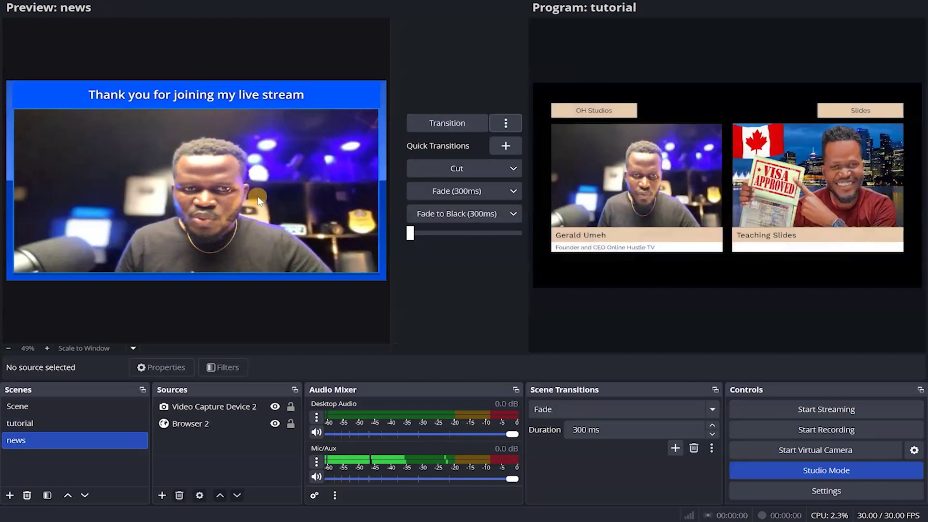
click(448, 123)
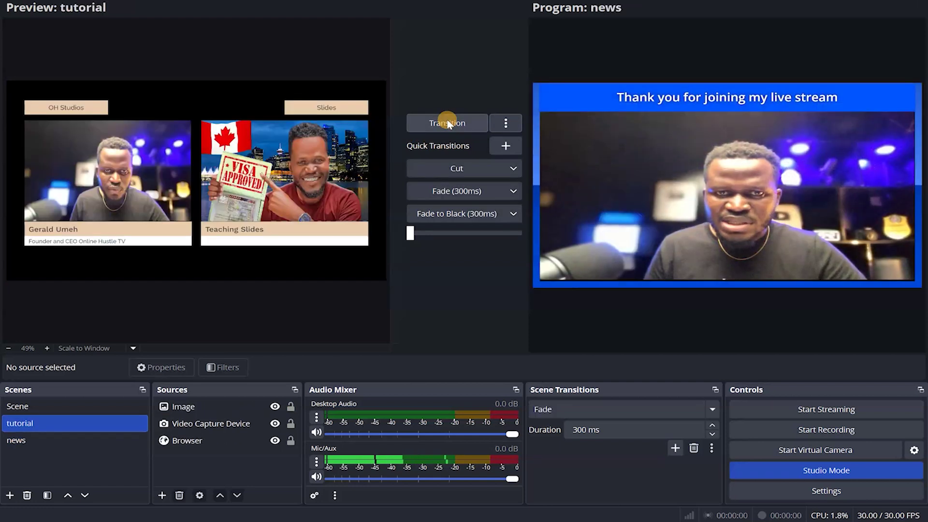
click(448, 123)
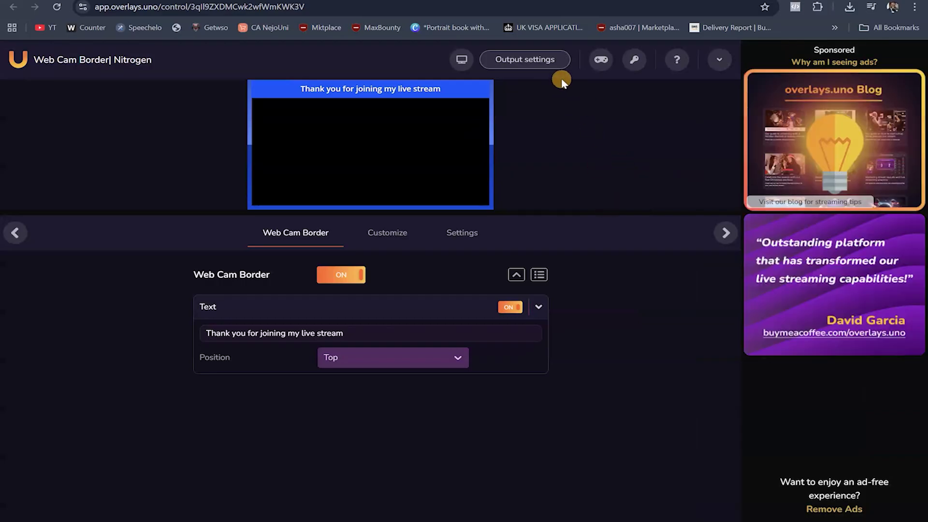
Toggle the Baseline, Bug and Fullscreen type filters on and off in the video box results.
click(461, 233)
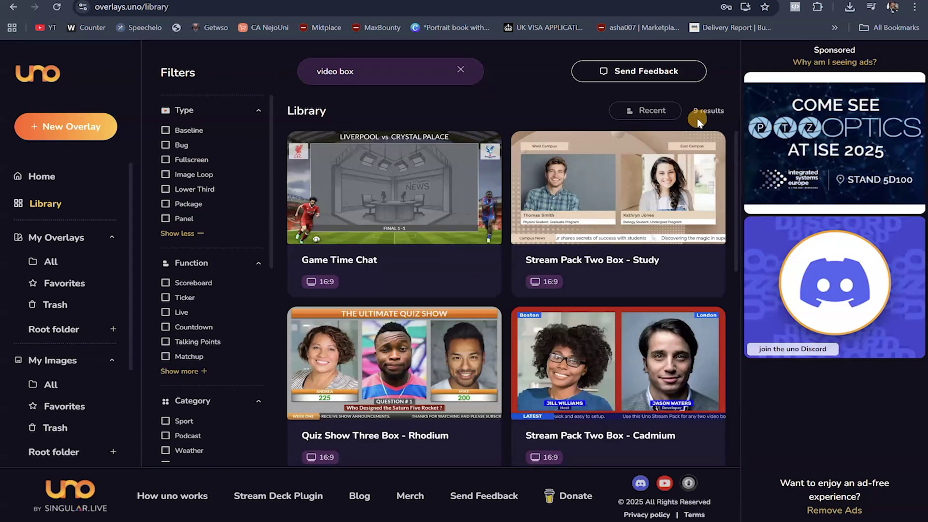
click(186, 134)
click(179, 131)
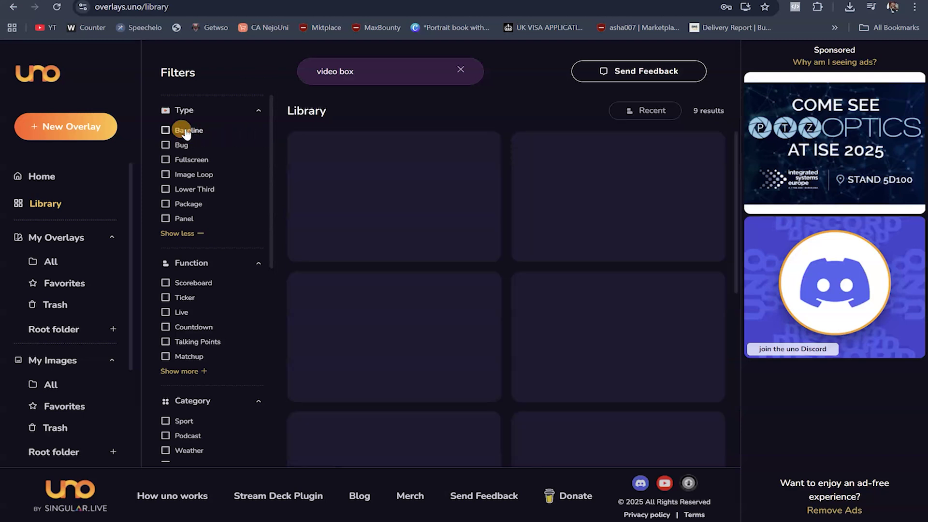
click(186, 146)
click(186, 146)
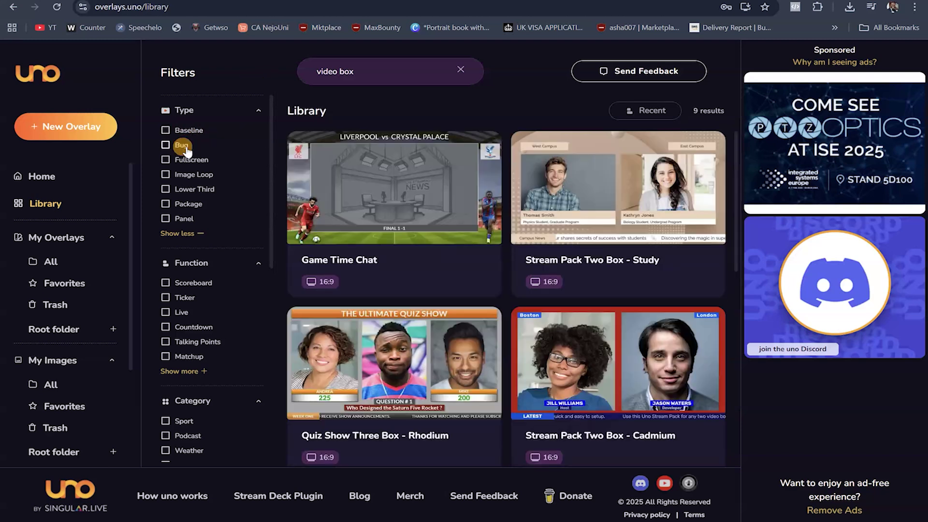
click(191, 160)
click(188, 162)
Toggle the Image Loop, Lower Third, Package and Panel filters, leaving all nine results shown.
click(192, 179)
click(188, 177)
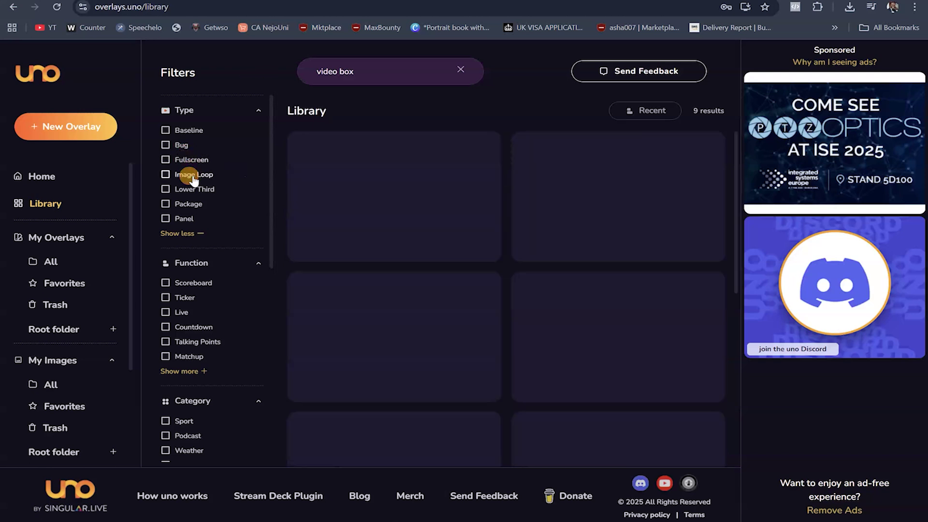
click(193, 191)
click(188, 188)
click(189, 208)
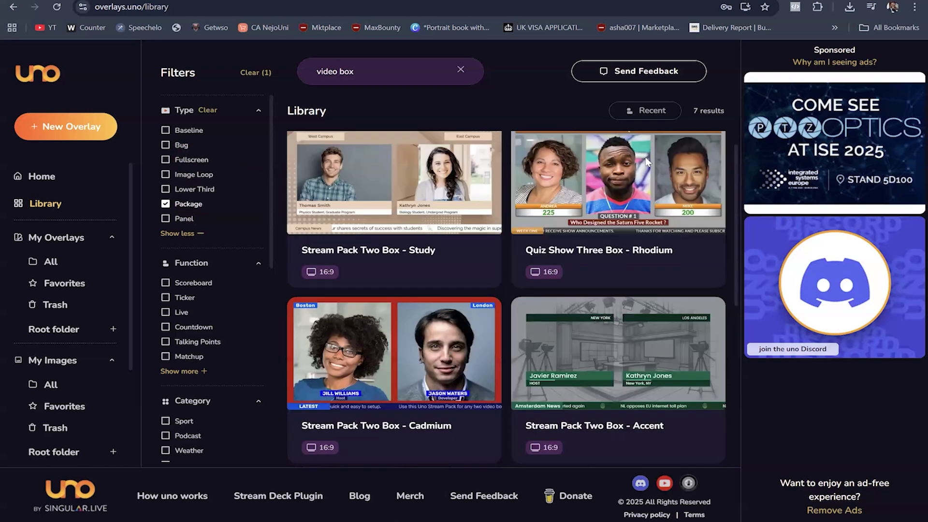
click(189, 207)
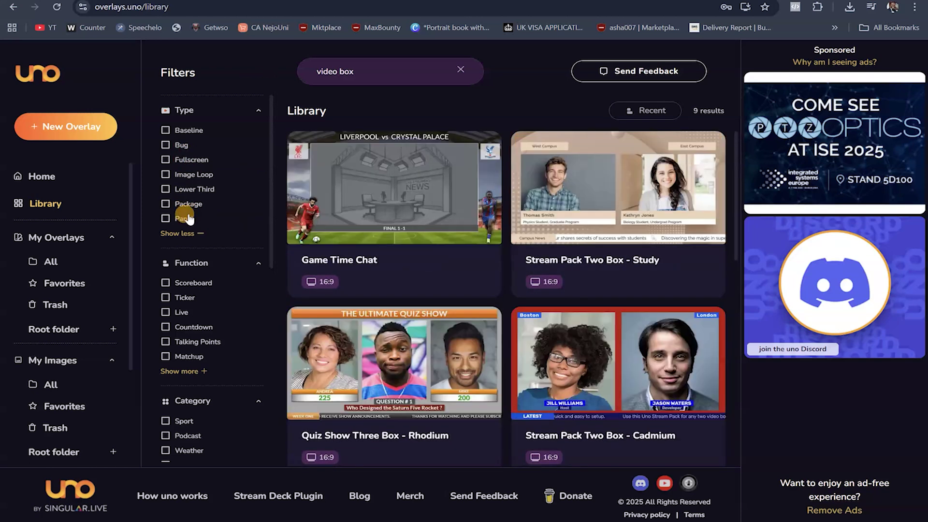
click(187, 220)
click(188, 219)
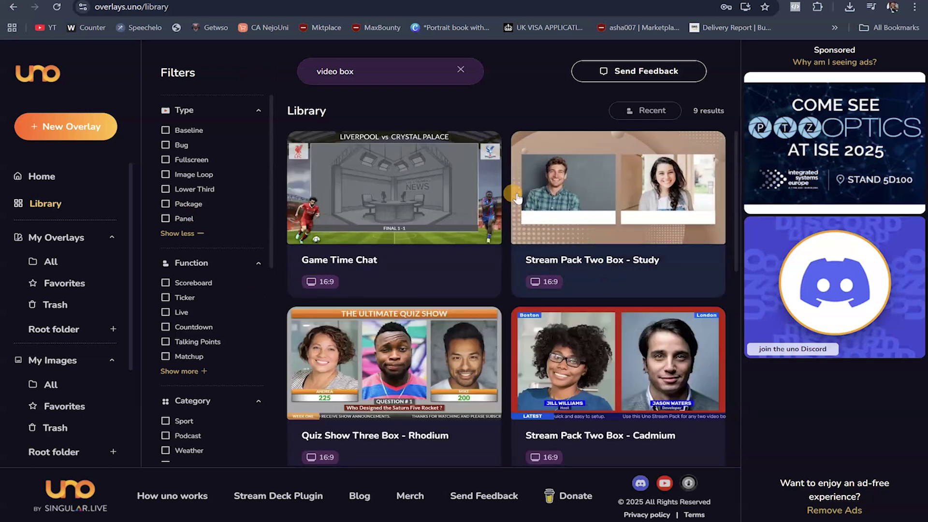
scroll(73, 271, down, 3)
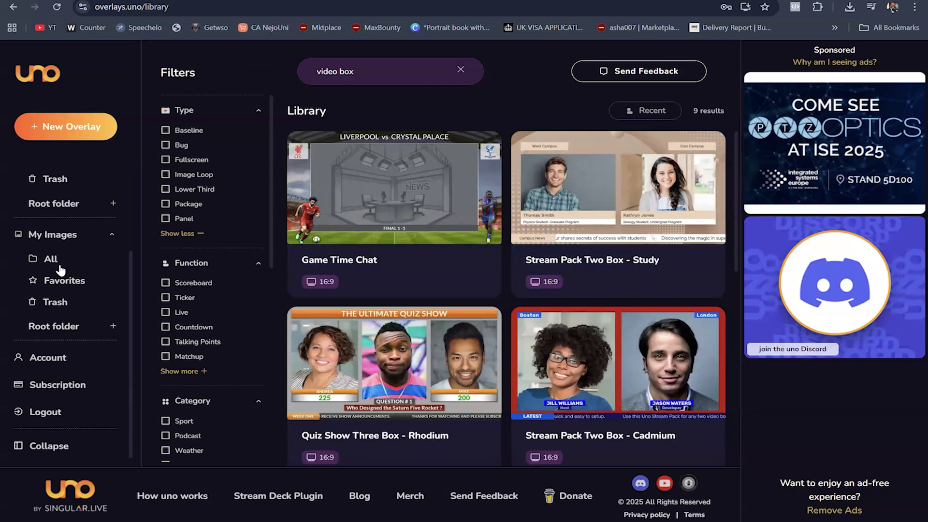
Open the Subscription page and scroll to the uno Free and uno Plus ($1.99/month) plans.
click(62, 386)
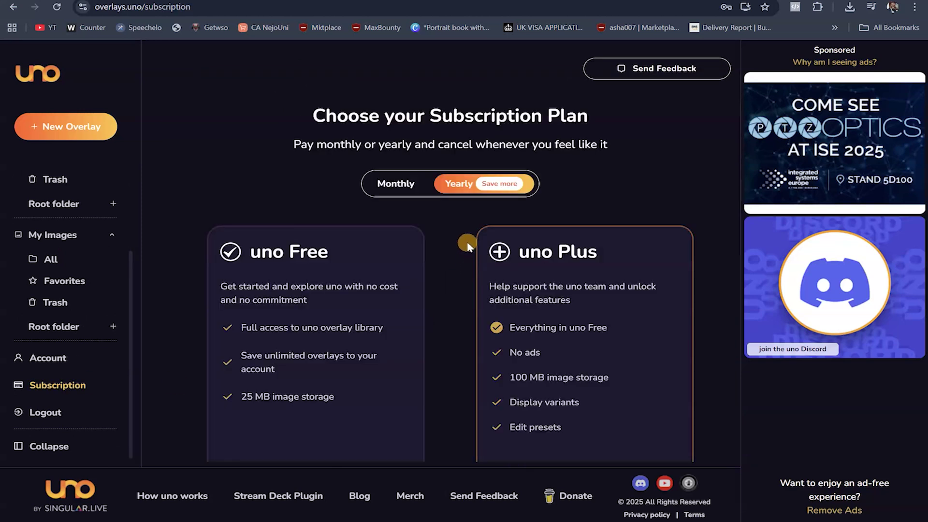
scroll(296, 277, down, 2)
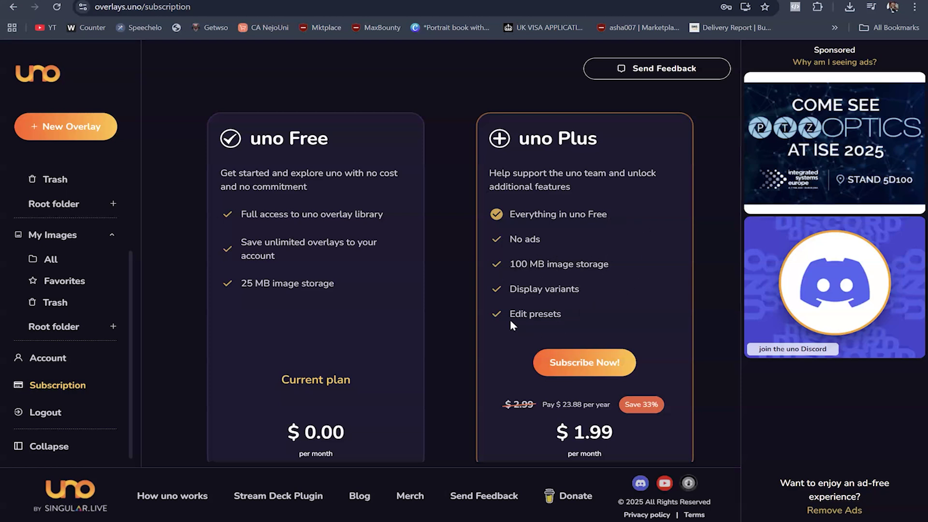
scroll(610, 320, down, 1)
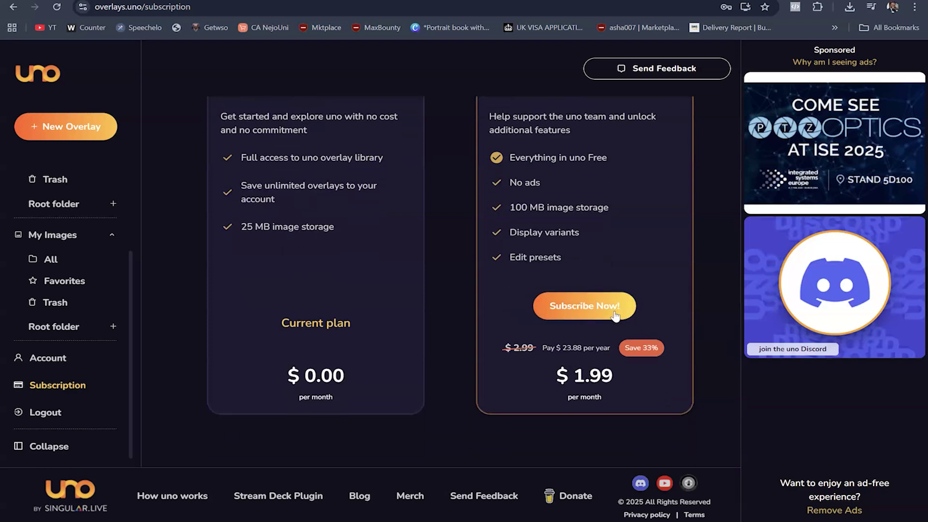